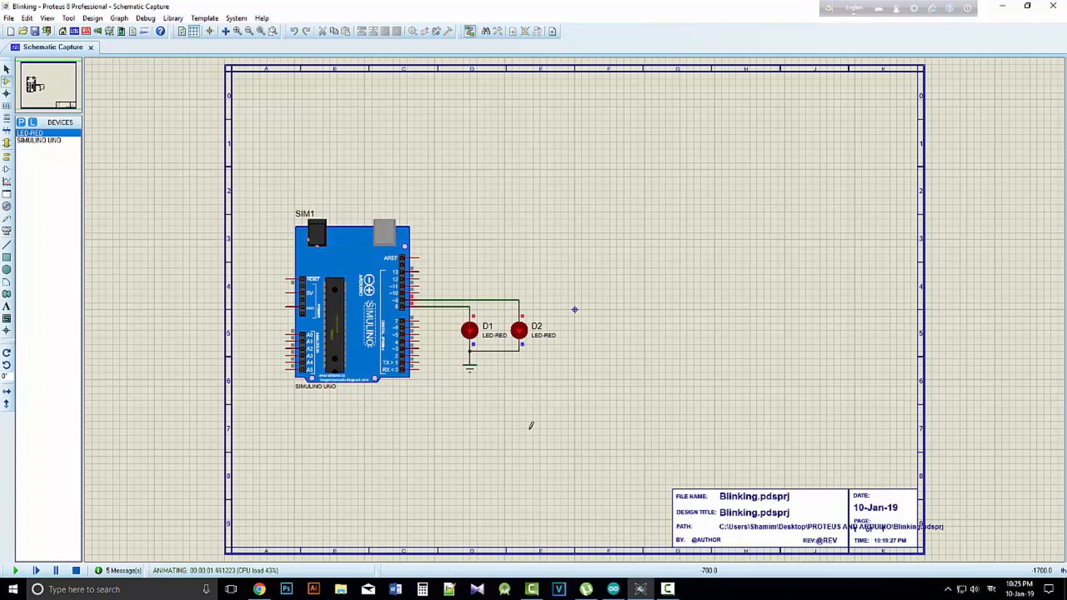
Run the simulation of the finished Blinking circuit
{"action": "left_click", "coordinate": [15, 571]}
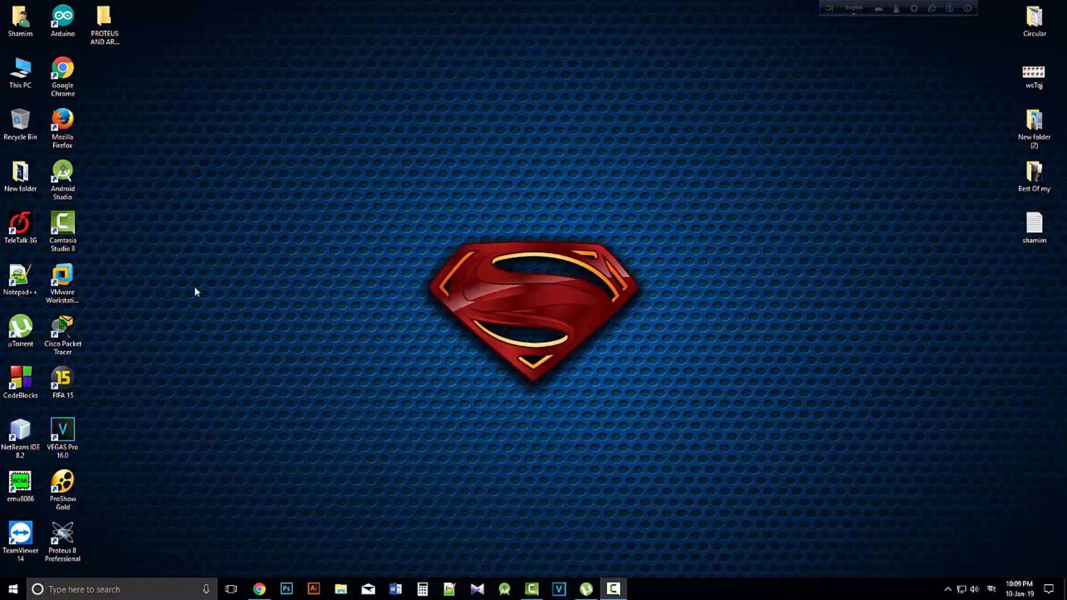
Open Proteus 8 Professional and start a new project named Blinking.pdsprj
{"action": "double_click", "coordinate": [68, 531]}
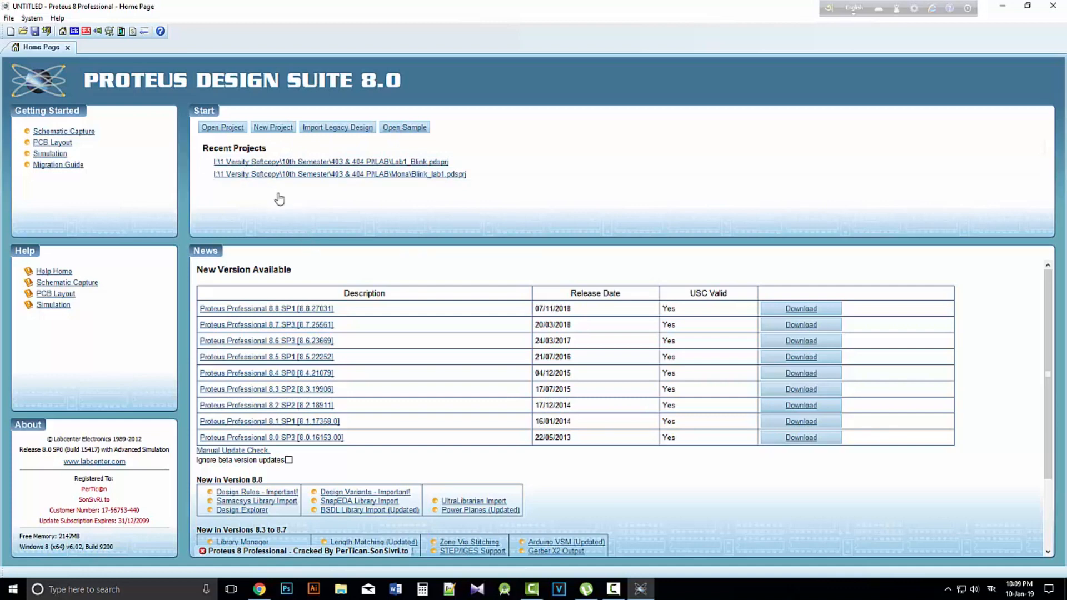
{"action": "left_click", "coordinate": [266, 135]}
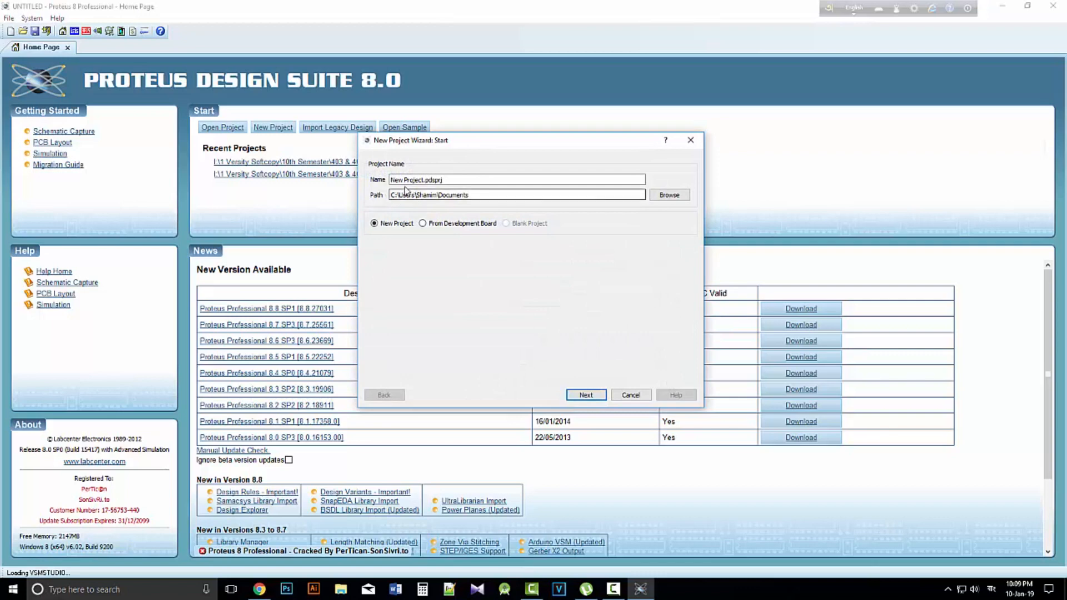
{"action": "left_click_drag", "start_coordinate": [413, 142], "coordinate": [400, 142]}
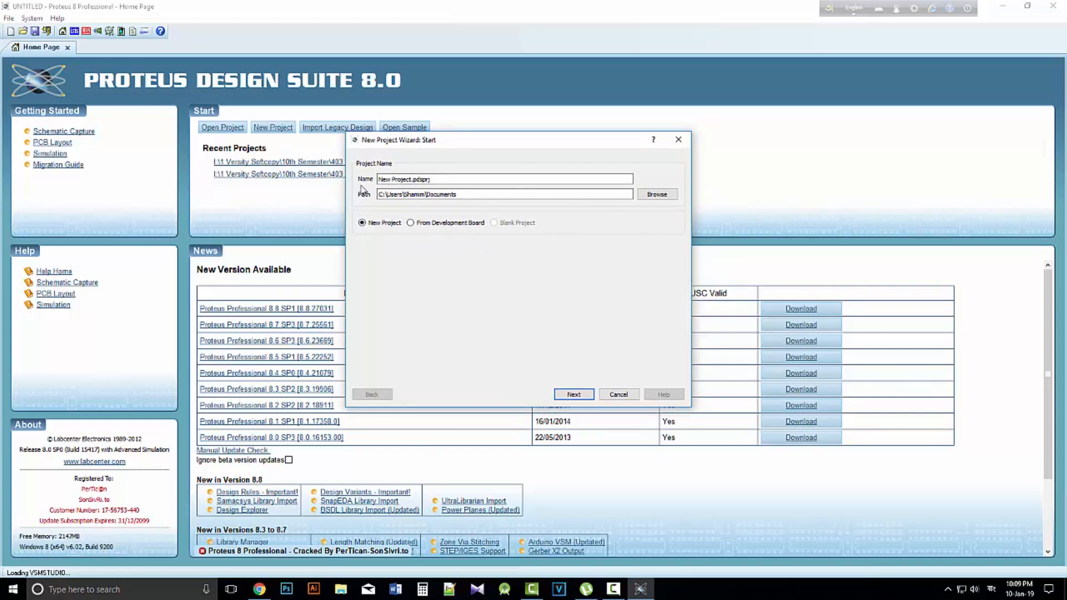
{"action": "double_click", "coordinate": [388, 180]}
{"action": "left_click_drag", "start_coordinate": [379, 180], "coordinate": [412, 180]}
{"action": "left_click_drag", "start_coordinate": [412, 179], "coordinate": [358, 181]}
{"action": "type", "text": "8"}
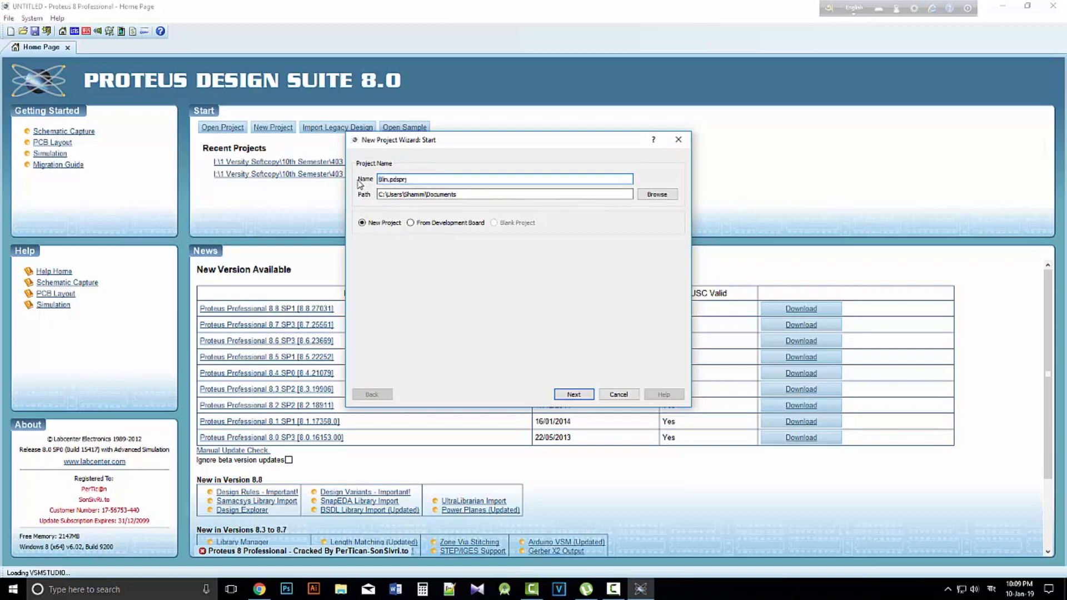
{"action": "type", "text": "linking"}
Set the project's save location to the PROTEUS AND ARDUINO folder on the Desktop and continue to the schematic settings
{"action": "left_click", "coordinate": [653, 196]}
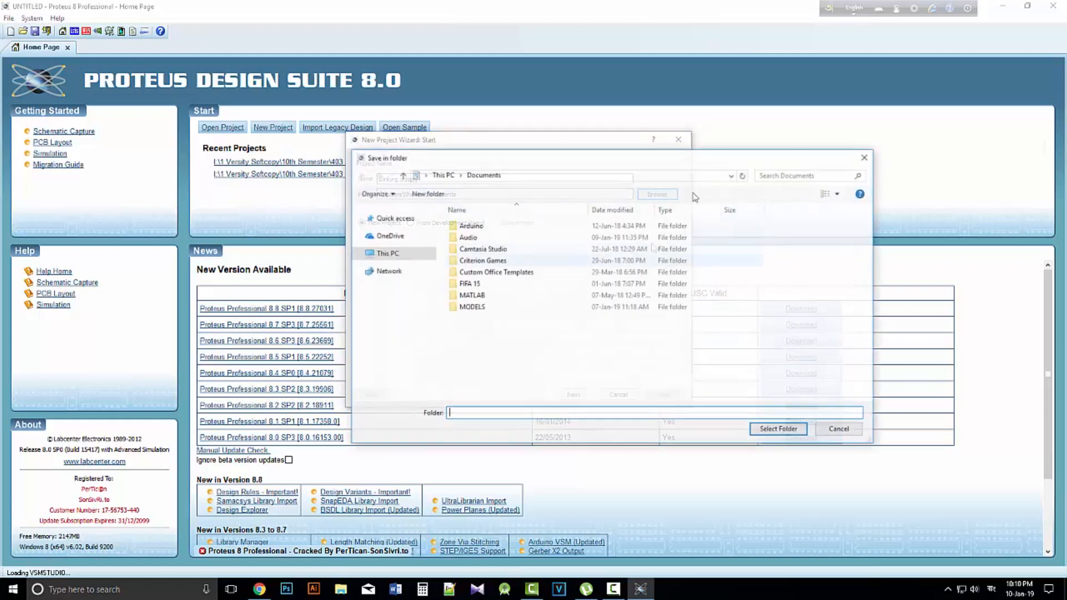
{"action": "left_click", "coordinate": [389, 244]}
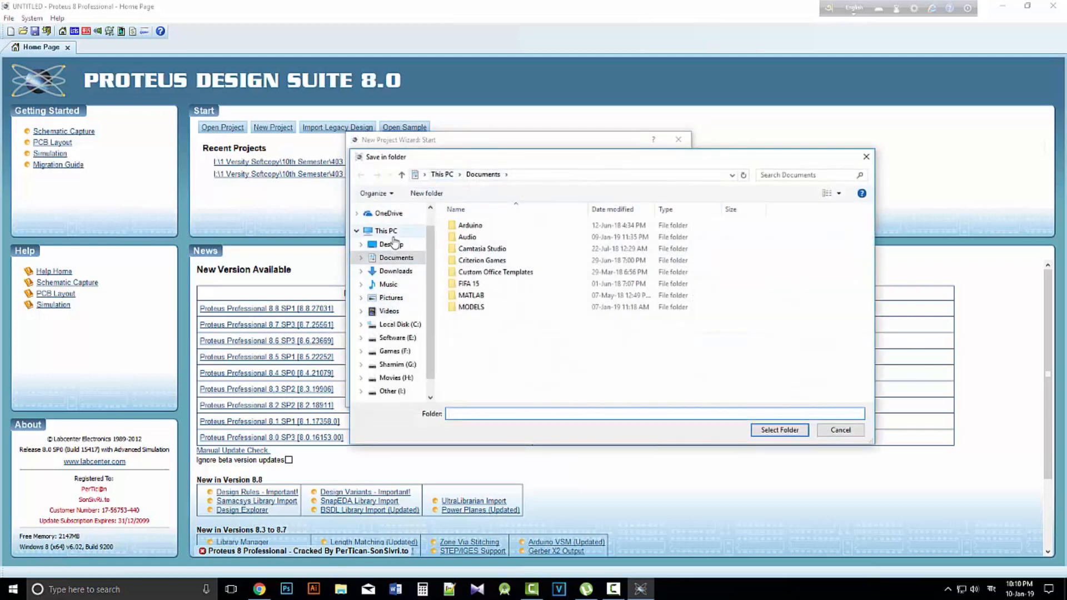
{"action": "double_click", "coordinate": [716, 239]}
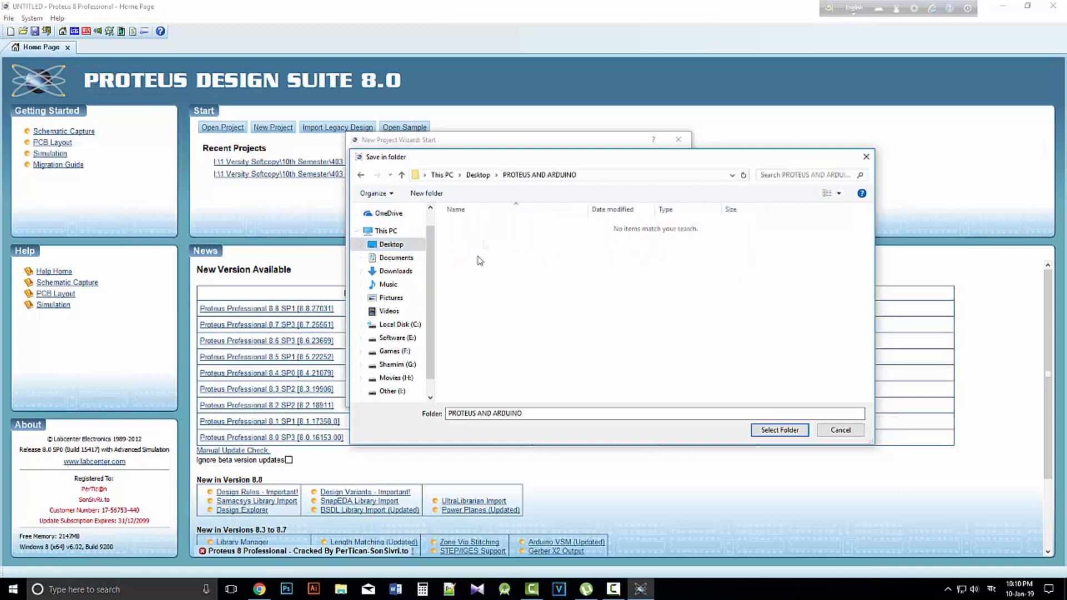
{"action": "left_click", "coordinate": [537, 415]}
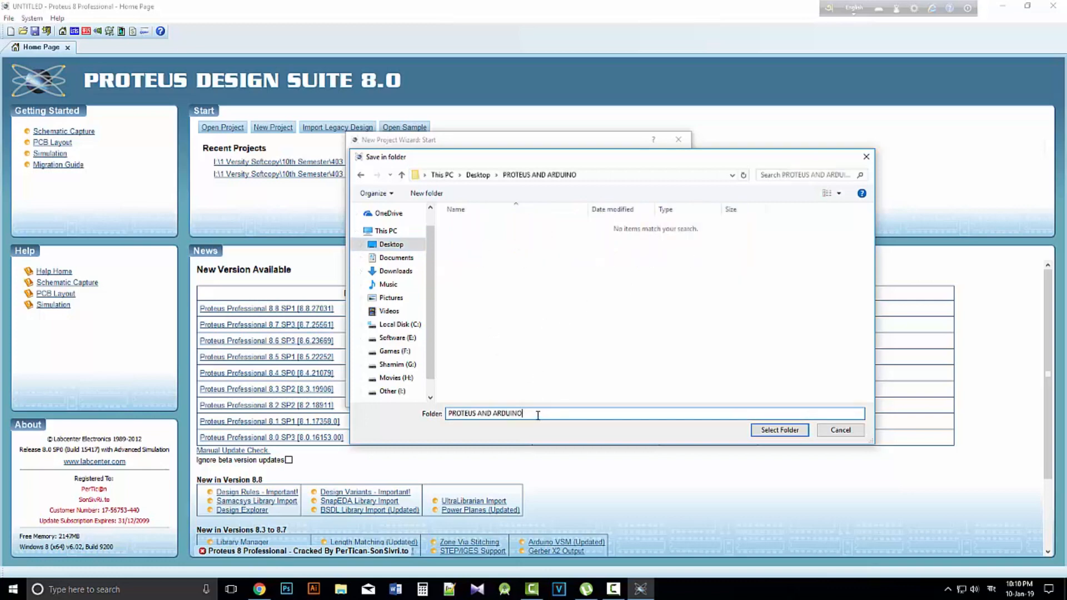
{"action": "right_click", "coordinate": [507, 263]}
{"action": "left_click", "coordinate": [713, 336]}
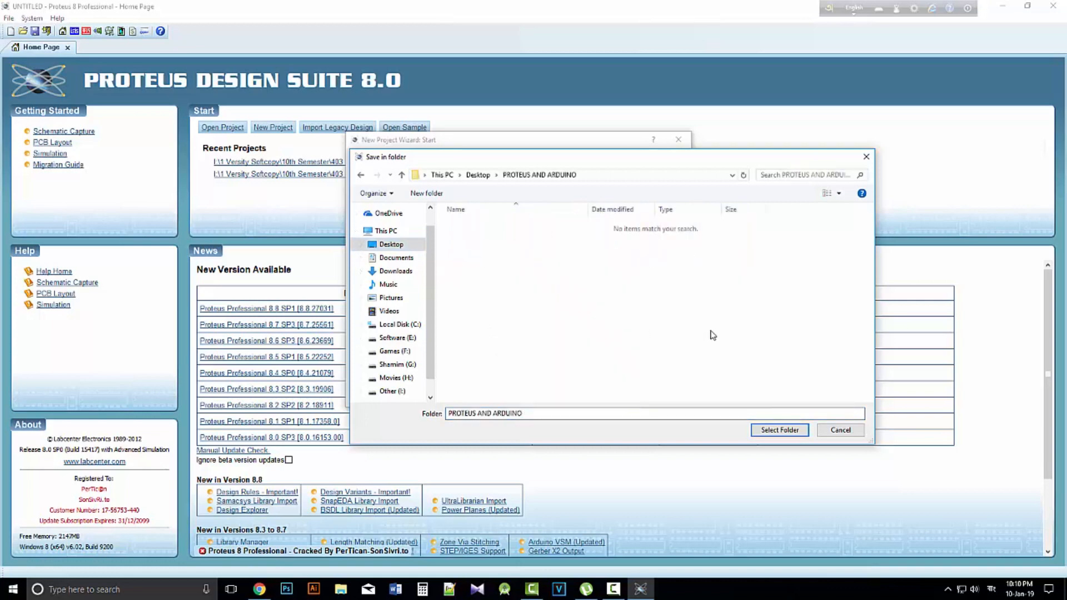
{"action": "left_click", "coordinate": [779, 430]}
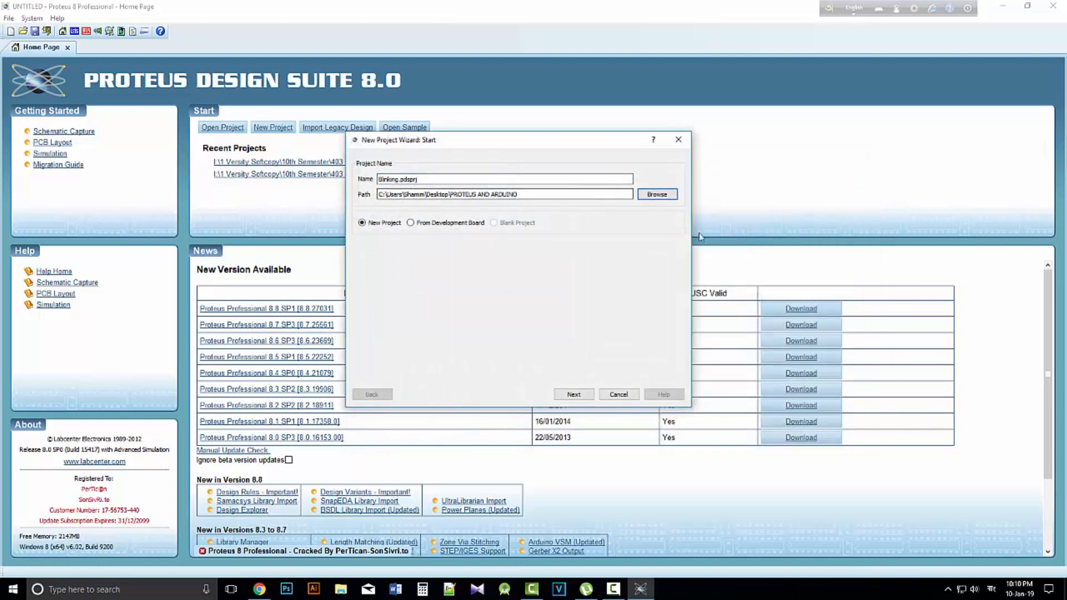
{"action": "left_click", "coordinate": [579, 396]}
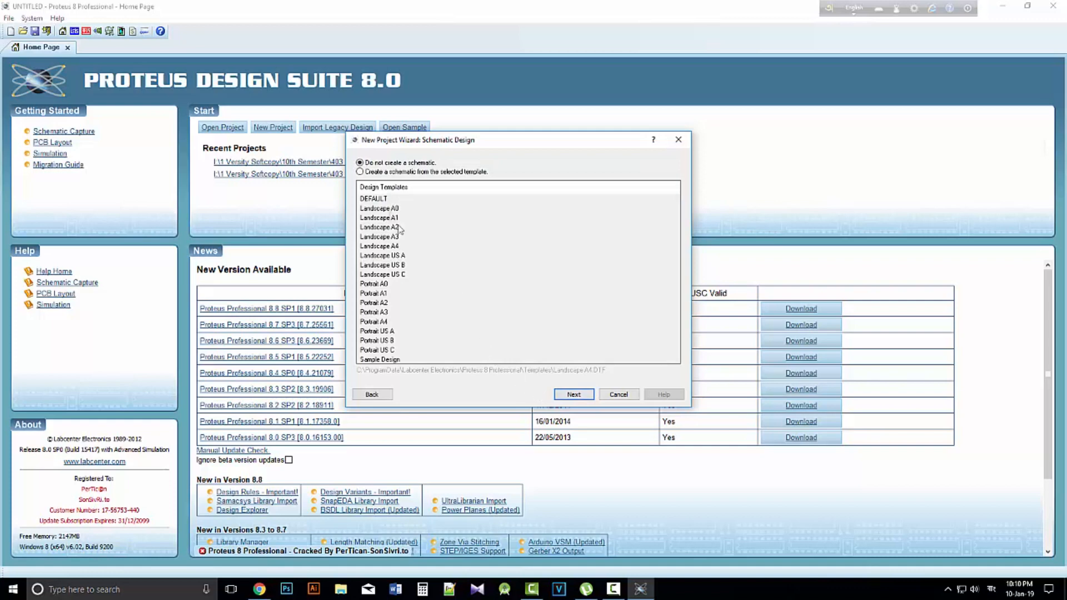
Choose to create a schematic from the Landscape A4 template
{"action": "left_click", "coordinate": [361, 172]}
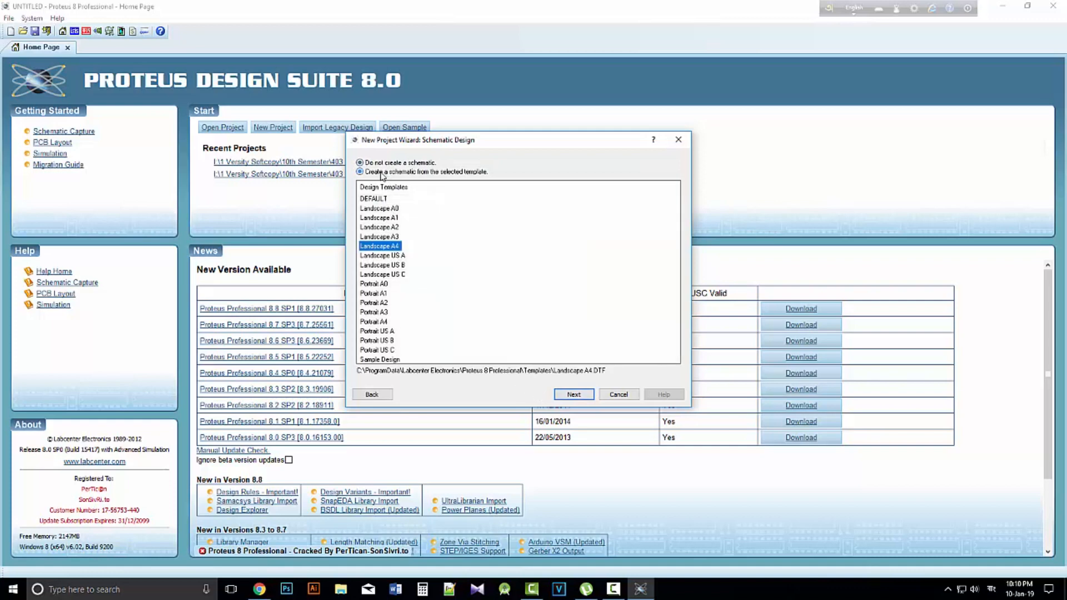
{"action": "left_click_drag", "start_coordinate": [381, 208], "coordinate": [381, 231]}
{"action": "left_click", "coordinate": [382, 246]}
{"action": "left_click", "coordinate": [581, 398]}
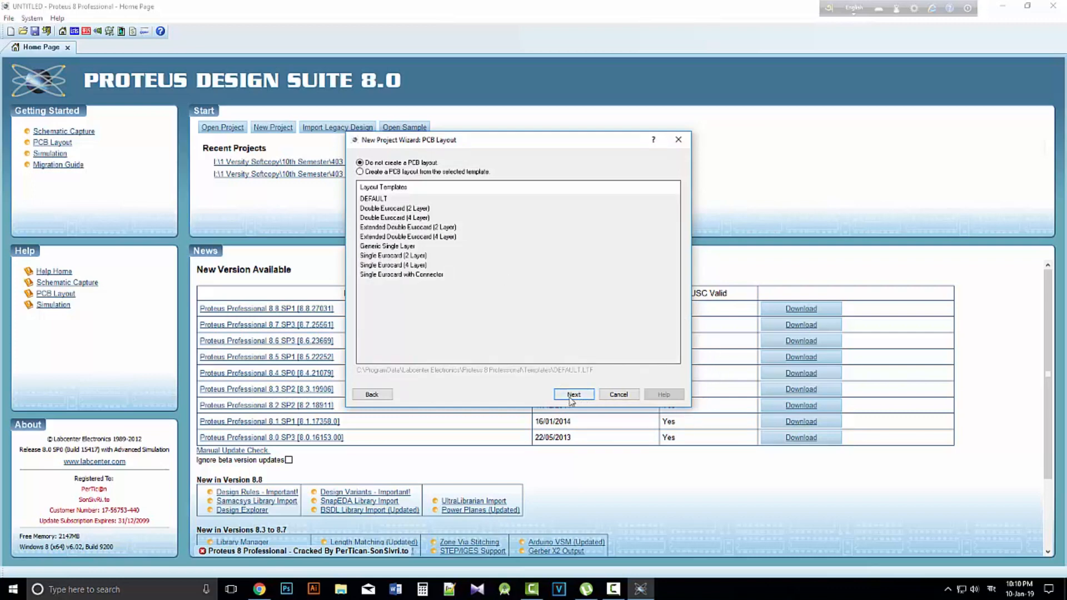
Finish creating the project without a PCB layout or a firmware project
{"action": "left_click", "coordinate": [571, 398]}
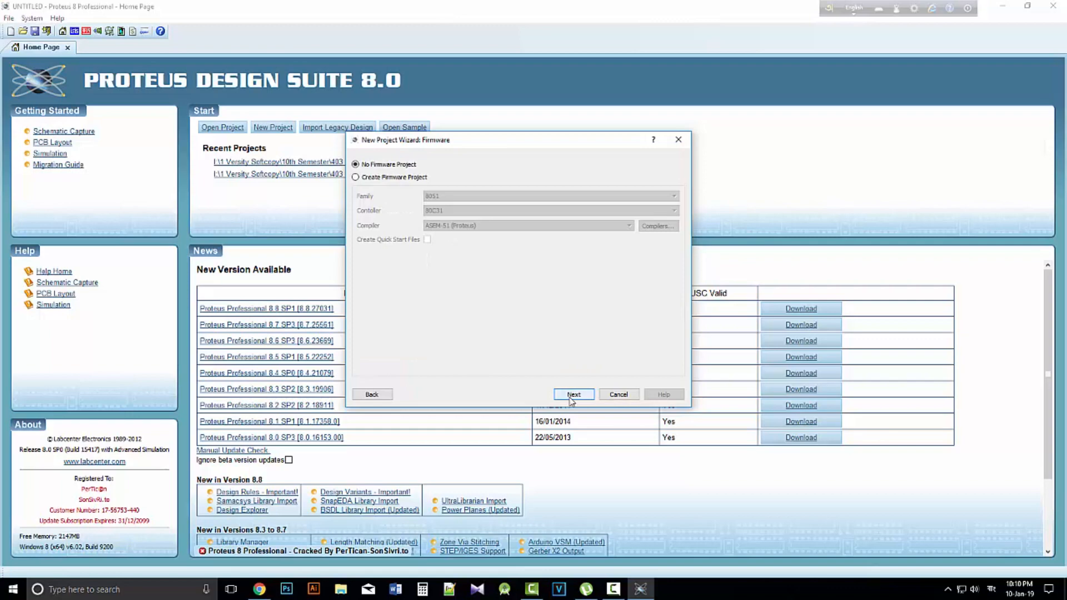
{"action": "left_click", "coordinate": [570, 396]}
{"action": "left_click", "coordinate": [574, 396]}
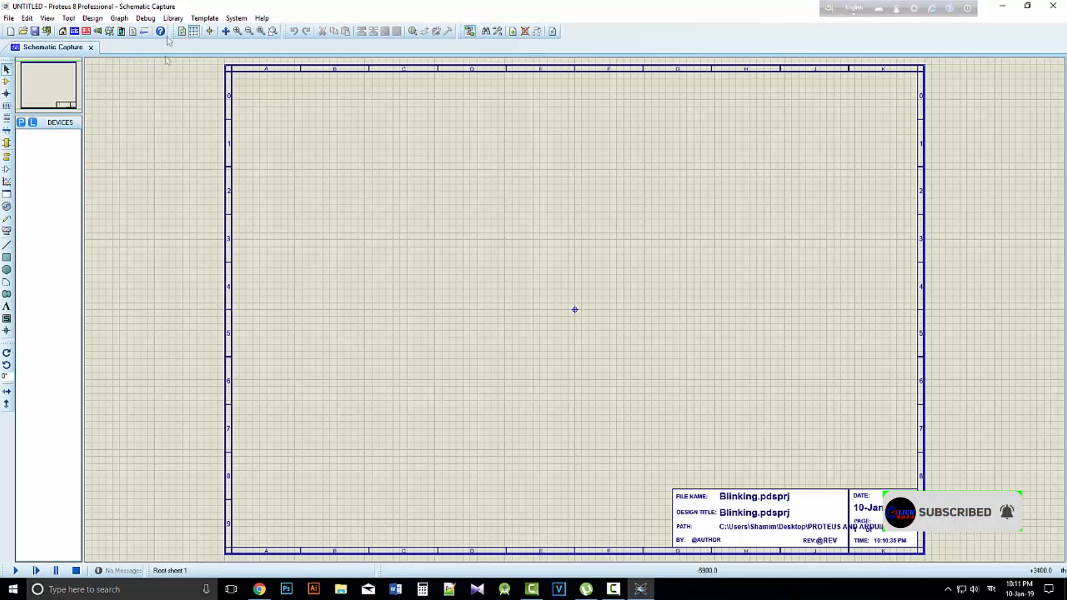
Pick the SIMULINO UNO from the ARDUINO category of the parts library into the device list
{"action": "left_click", "coordinate": [173, 19]}
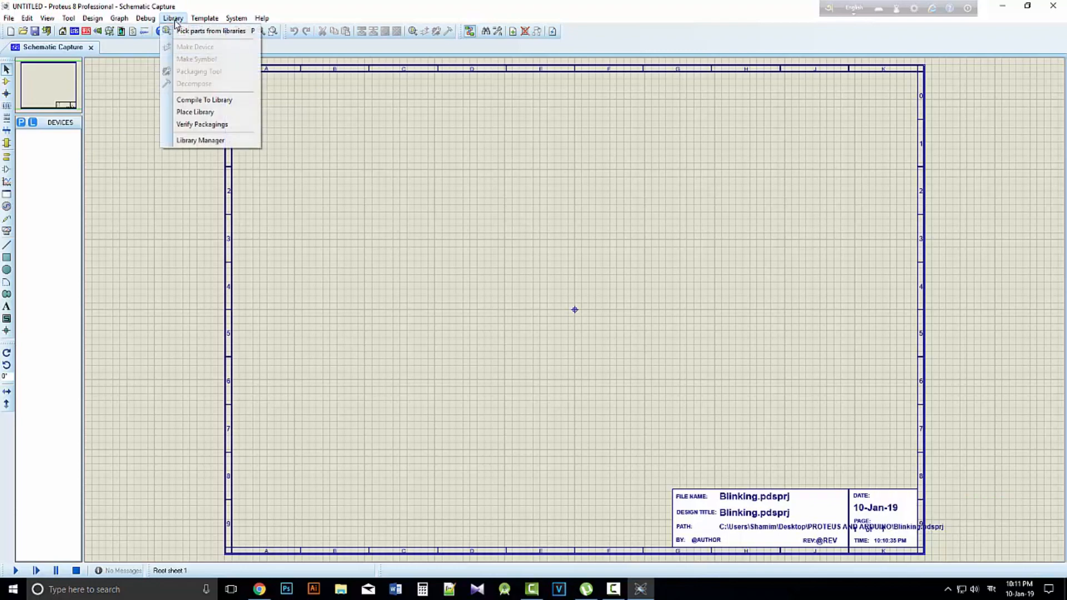
{"action": "left_click", "coordinate": [181, 37]}
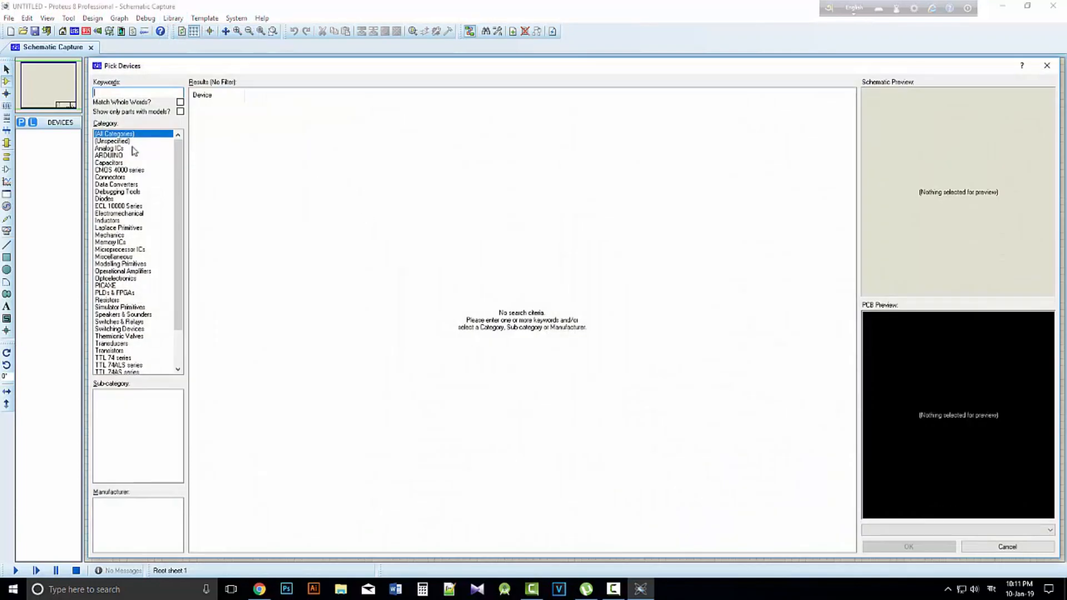
{"action": "left_click", "coordinate": [109, 156]}
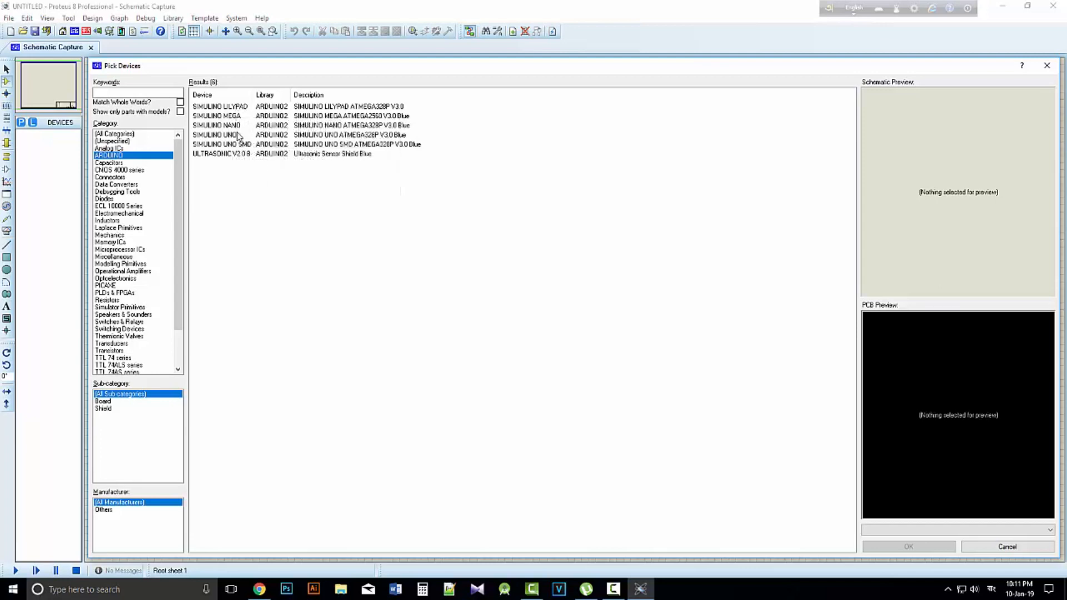
{"action": "left_click", "coordinate": [214, 135]}
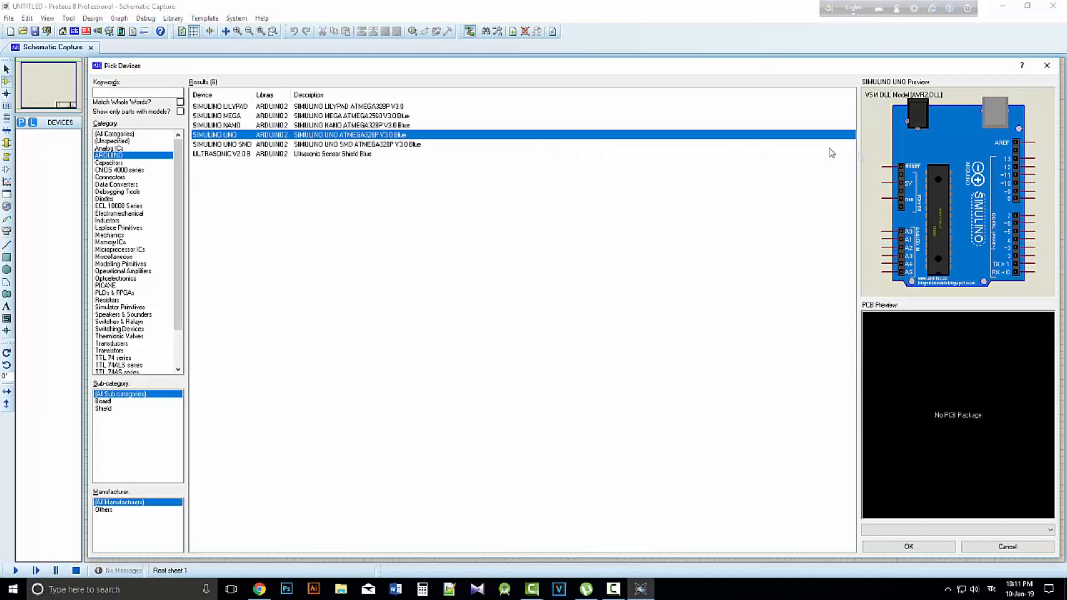
{"action": "left_click", "coordinate": [908, 547]}
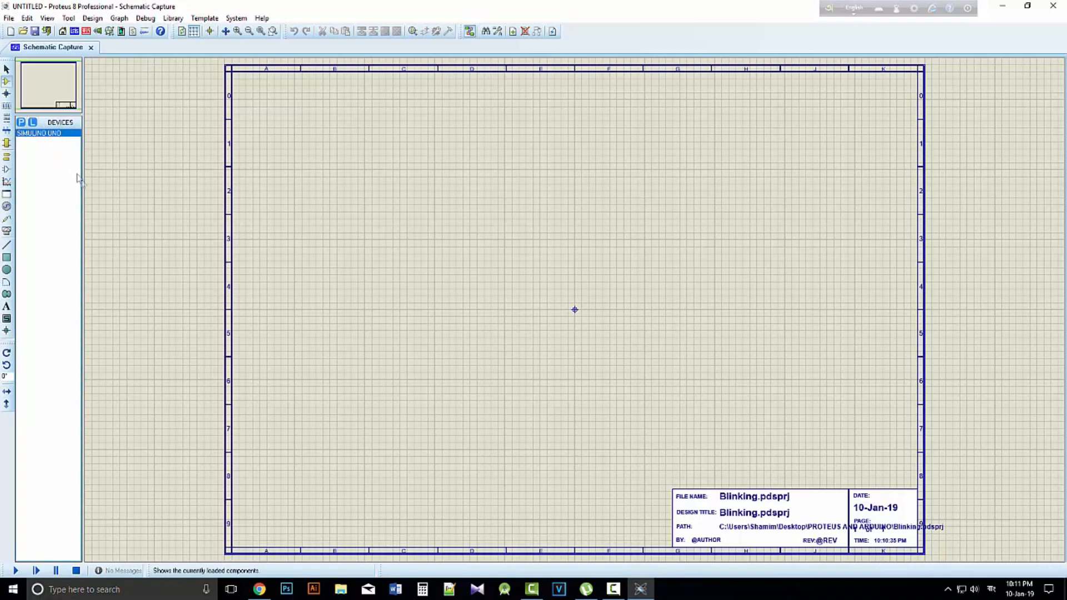
Search the parts library for LED and add the LED-RED part to the device list
{"action": "key", "text": "alt+l"}
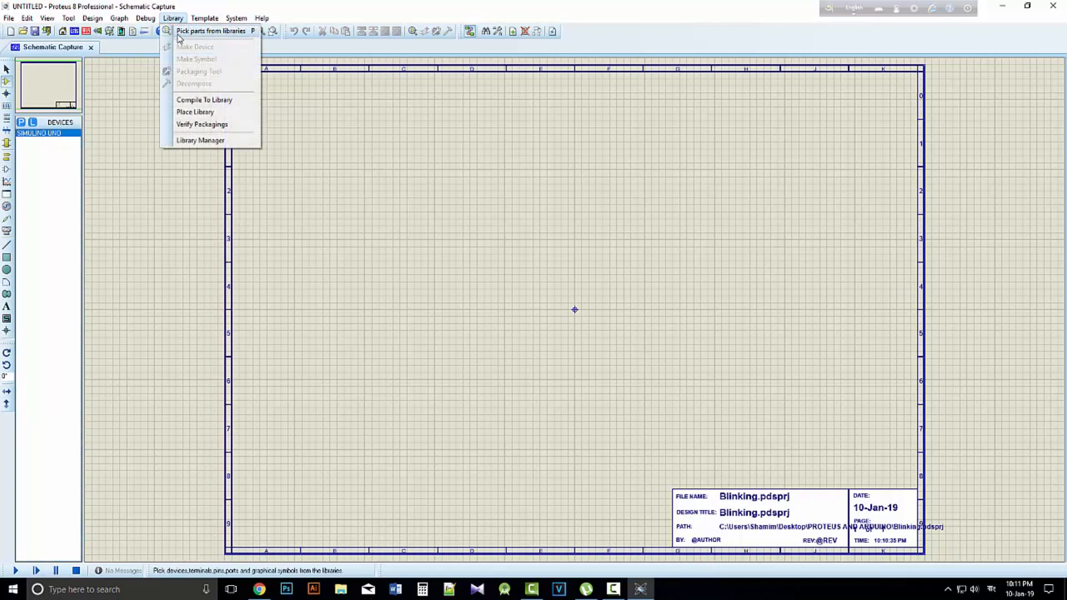
{"action": "left_click", "coordinate": [22, 126]}
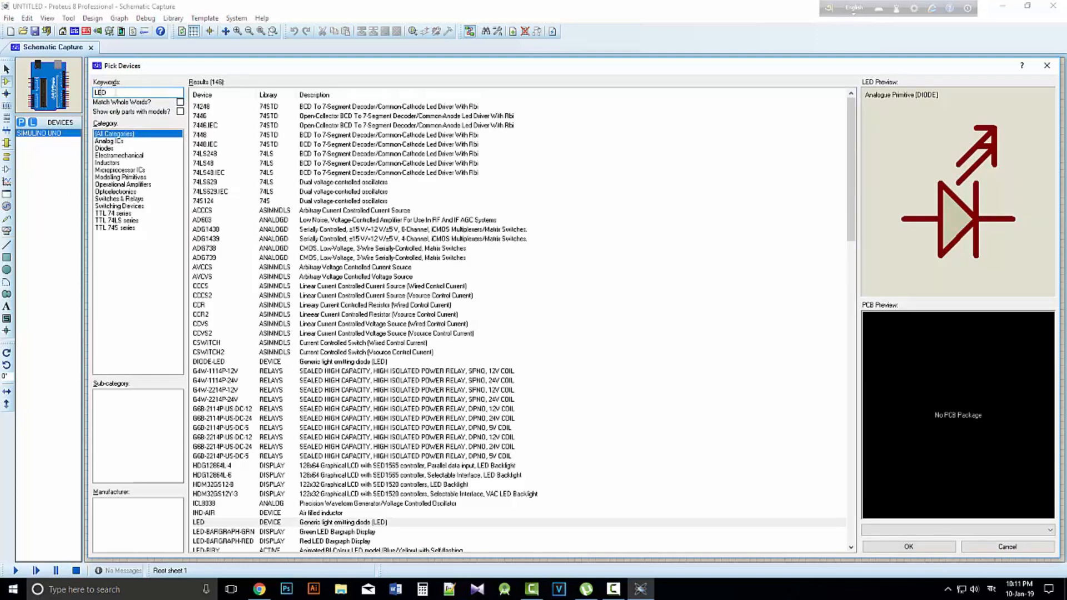
{"action": "scroll", "coordinate": [243, 438], "scroll_direction": "down", "scroll_amount": 4}
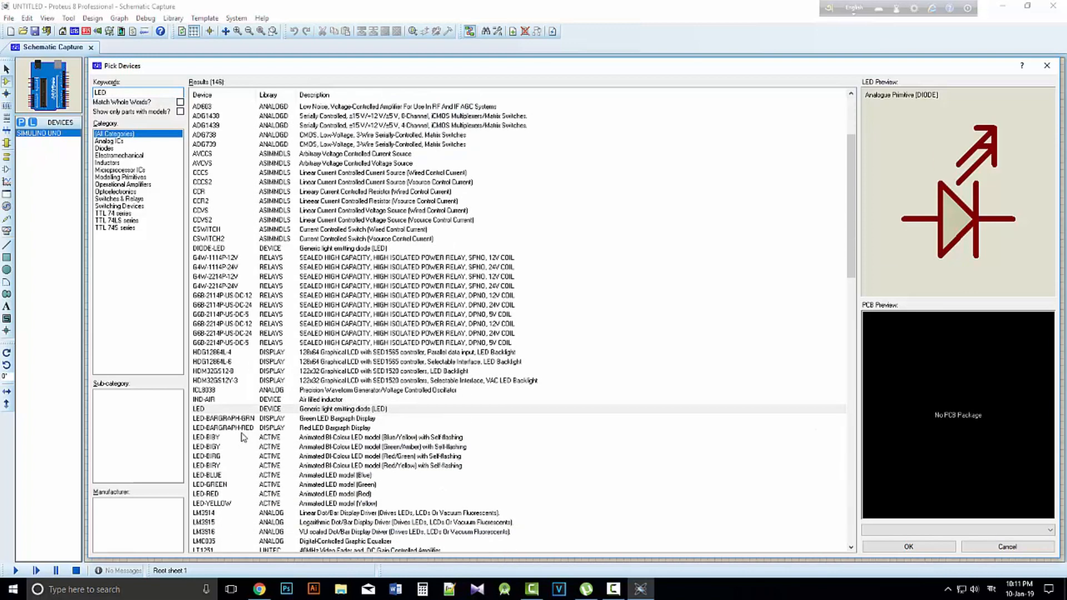
{"action": "scroll", "coordinate": [233, 417], "scroll_direction": "down", "scroll_amount": 1}
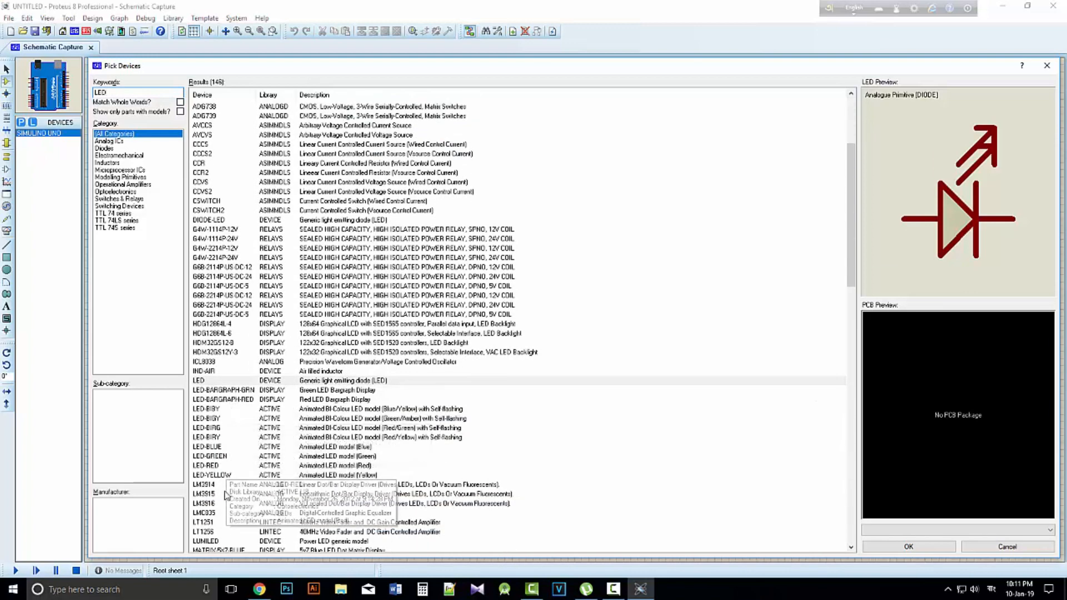
{"action": "left_click", "coordinate": [219, 467]}
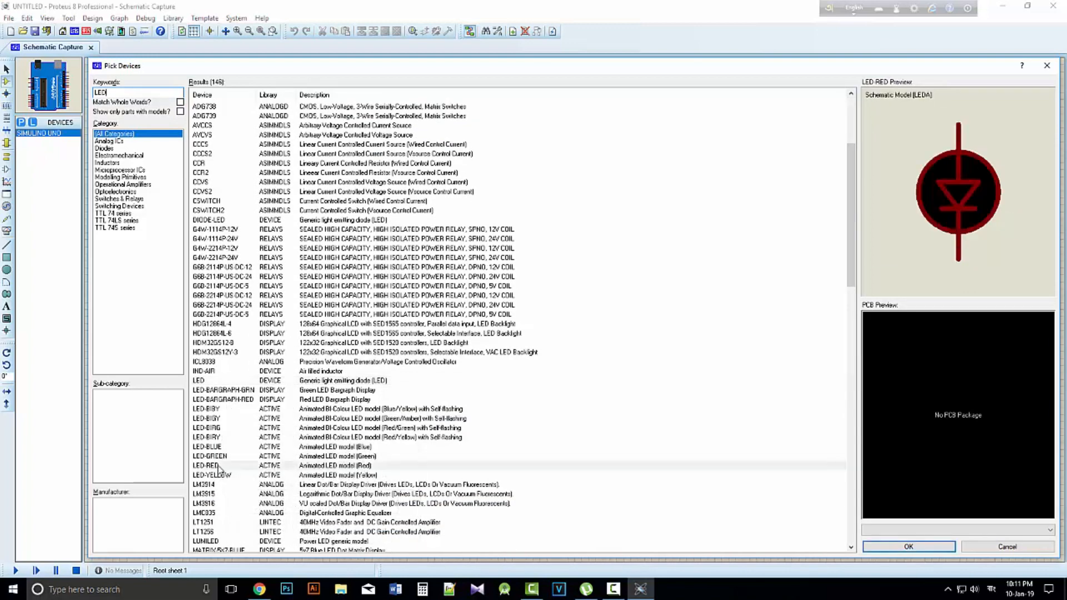
{"action": "left_click", "coordinate": [909, 547]}
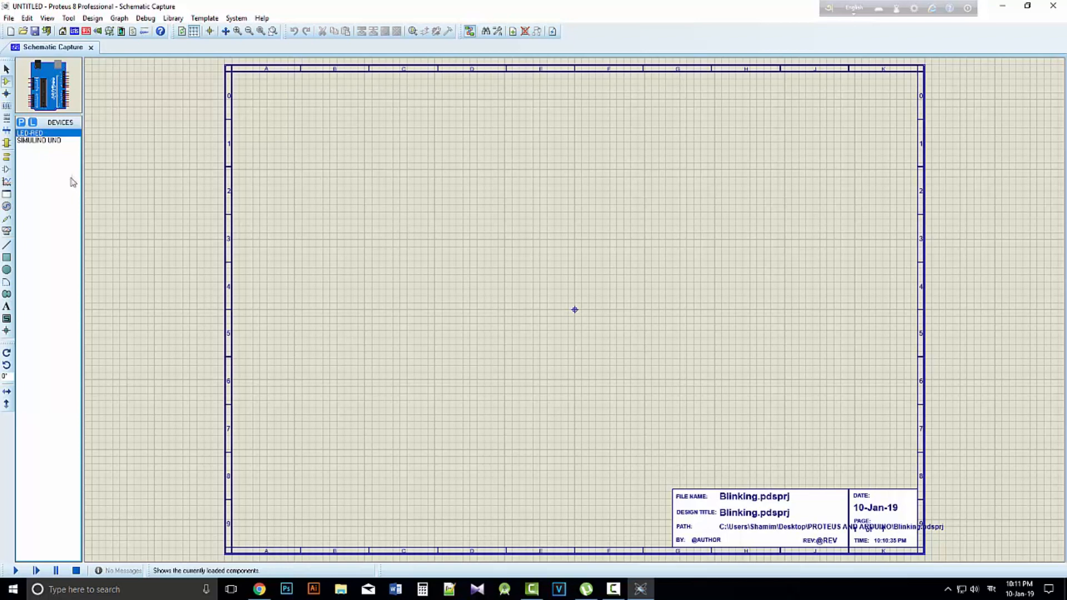
Place the SIMULINO UNO board on the schematic sheet around columns B and C, rows 3 to 6
{"action": "left_click", "coordinate": [40, 141]}
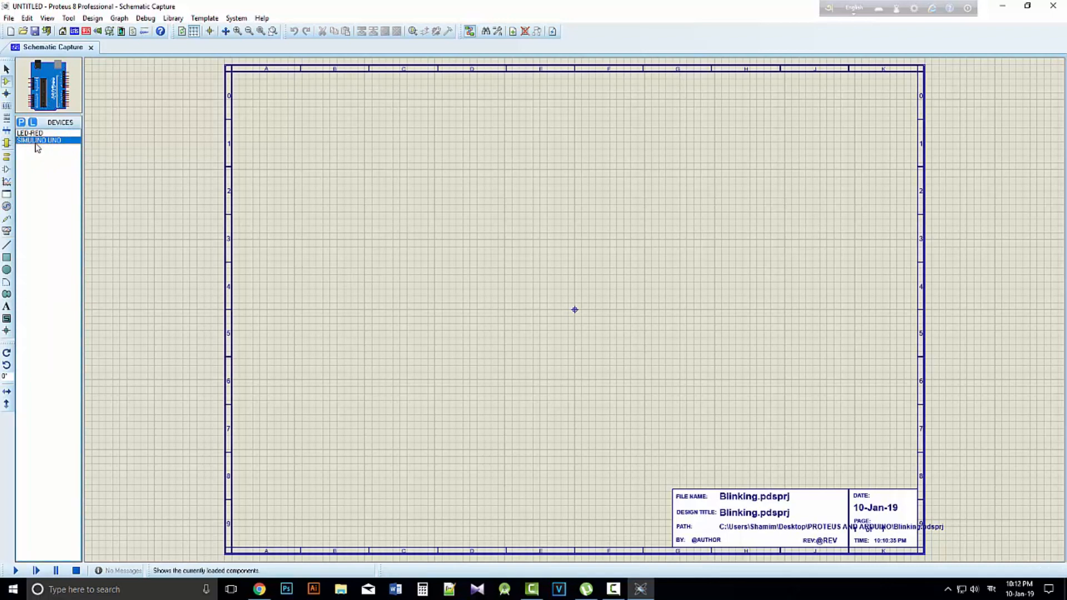
{"action": "left_click", "coordinate": [331, 300]}
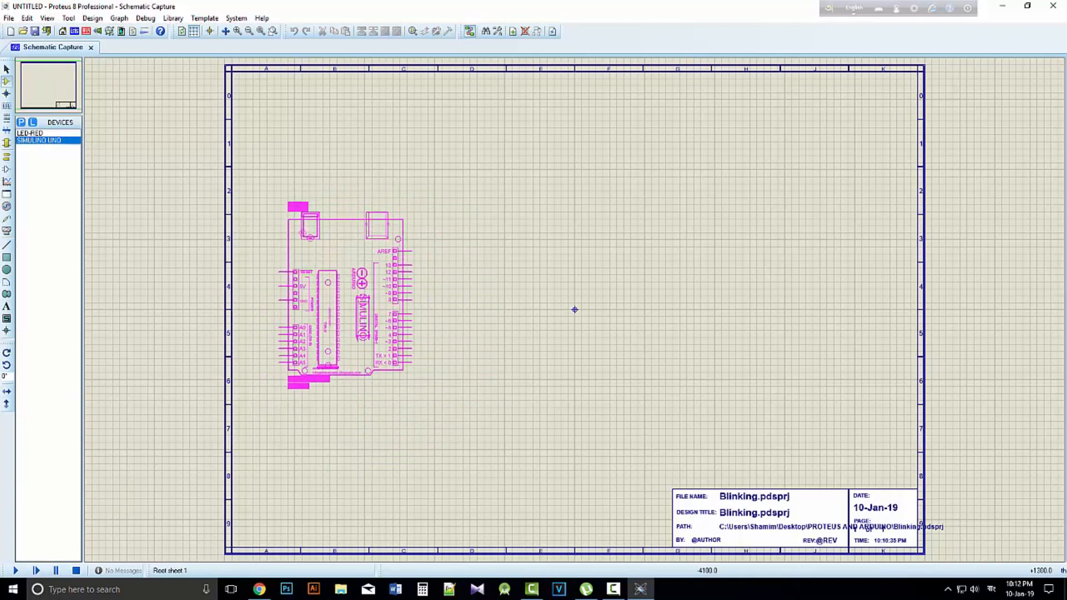
{"action": "left_click", "coordinate": [353, 302]}
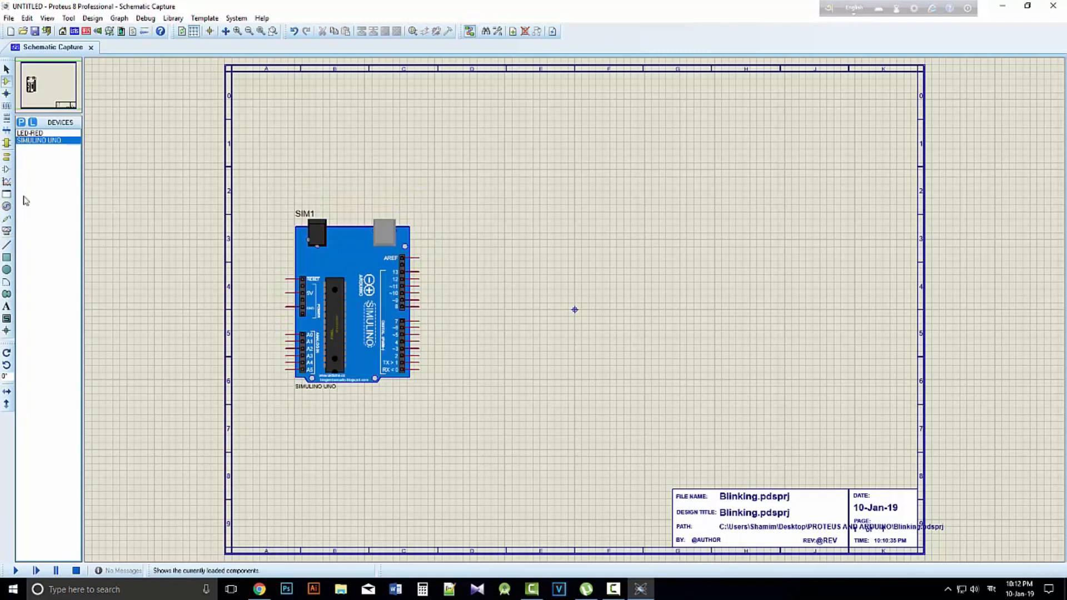
Examine the placed SIMULINO UNO board and its pins at different magnifications
{"action": "left_click", "coordinate": [356, 291]}
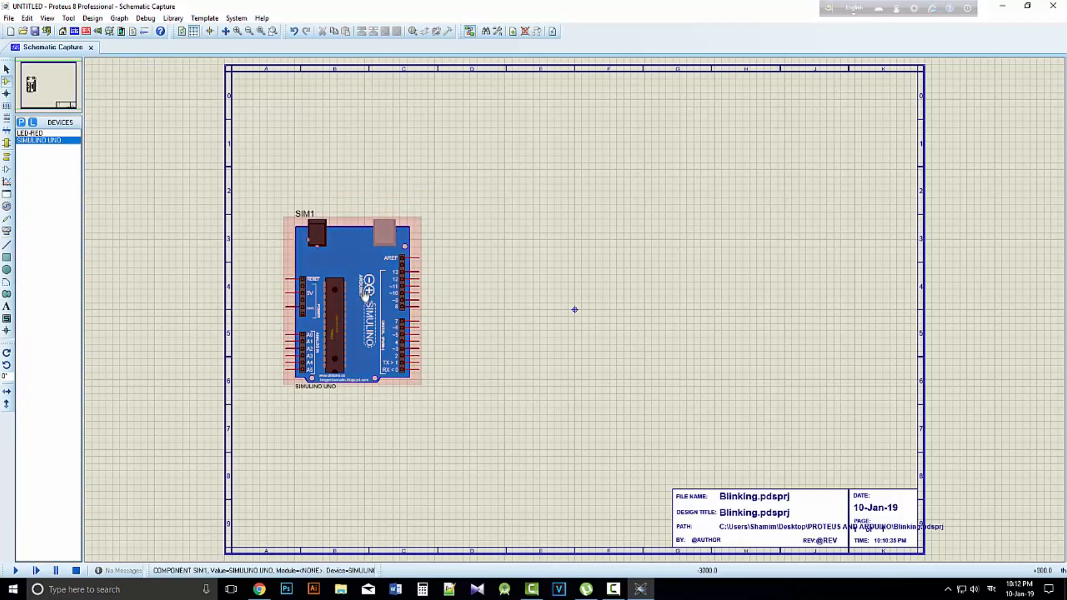
{"action": "scroll", "coordinate": [576, 311], "scroll_direction": "up", "scroll_amount": 2}
{"action": "scroll", "coordinate": [575, 305], "scroll_direction": "up", "scroll_amount": 1}
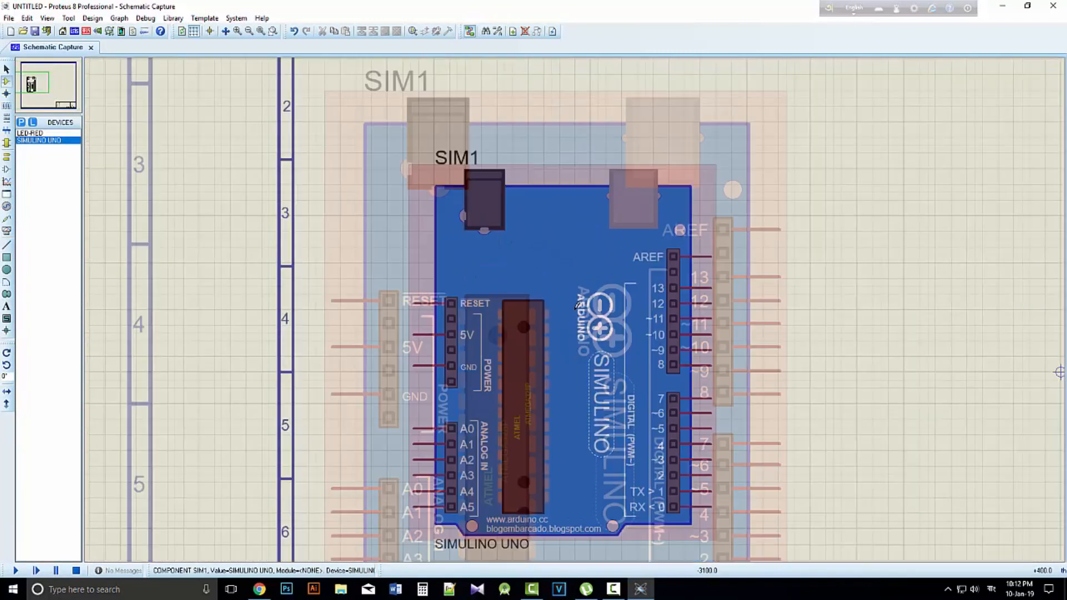
{"action": "scroll", "coordinate": [717, 327], "scroll_direction": "down", "scroll_amount": 5}
{"action": "scroll", "coordinate": [576, 305], "scroll_direction": "up", "scroll_amount": 7}
{"action": "scroll", "coordinate": [577, 305], "scroll_direction": "down", "scroll_amount": 5}
{"action": "scroll", "coordinate": [667, 321], "scroll_direction": "up", "scroll_amount": 6}
{"action": "scroll", "coordinate": [577, 304], "scroll_direction": "down", "scroll_amount": 2}
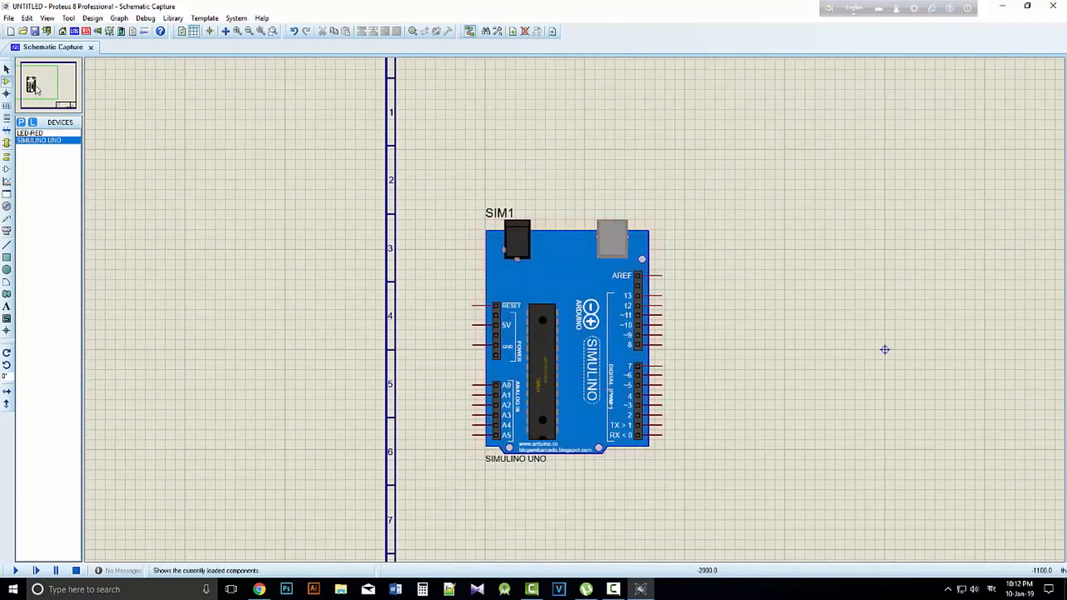
Place a LED-RED on the schematic beside the SIMULINO UNO board, level with its digital pins 7 to 5
{"action": "left_click", "coordinate": [36, 81]}
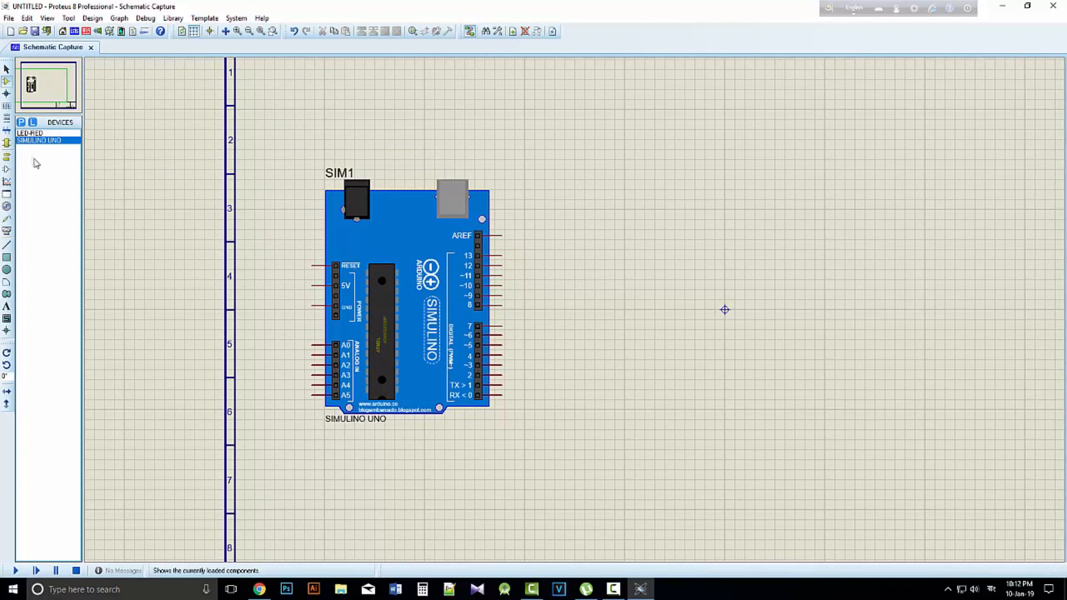
{"action": "left_click", "coordinate": [34, 134]}
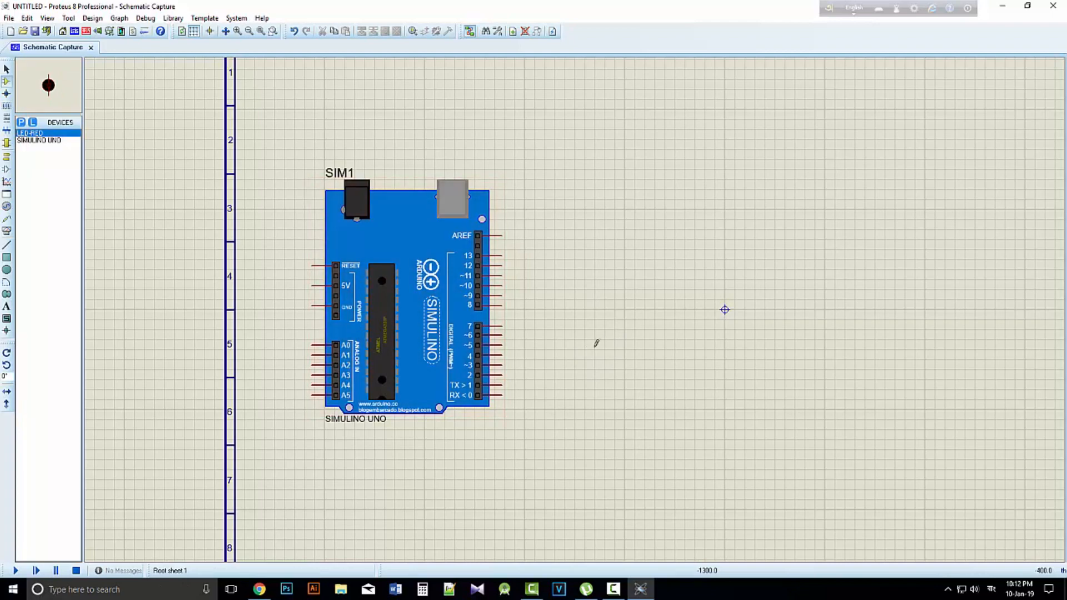
{"action": "left_click", "coordinate": [597, 321]}
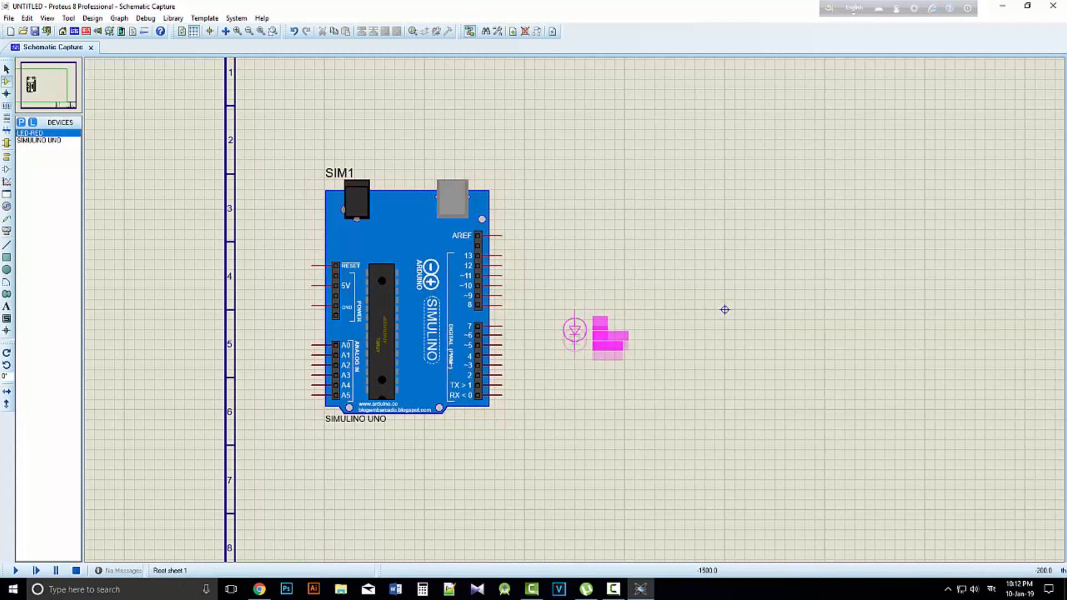
{"action": "left_click", "coordinate": [574, 340]}
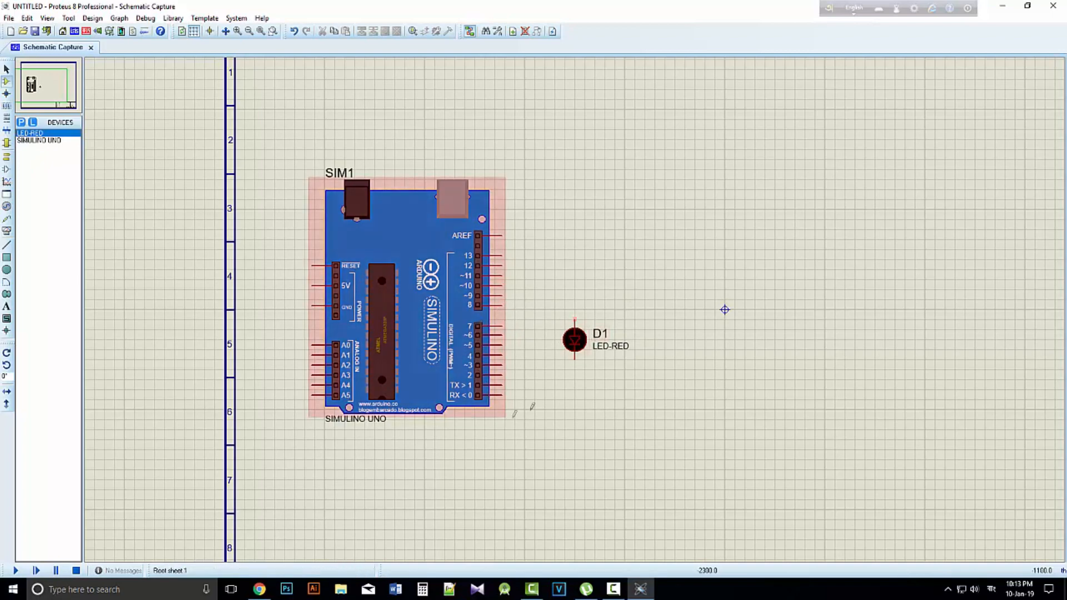
{"action": "left_click", "coordinate": [503, 306]}
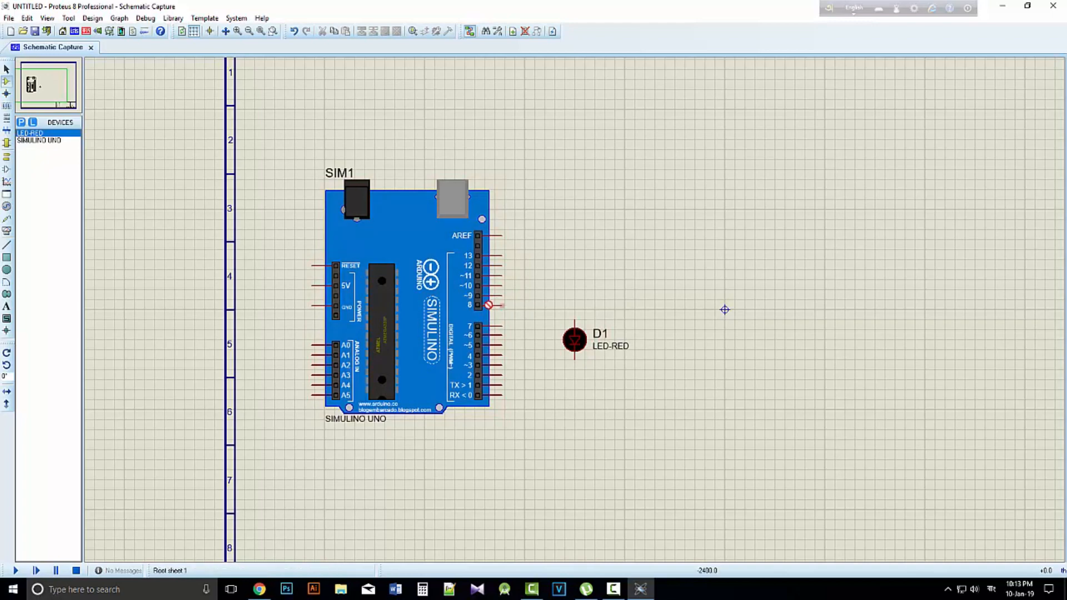
{"action": "left_click", "coordinate": [576, 315]}
{"action": "right_click", "coordinate": [523, 304]}
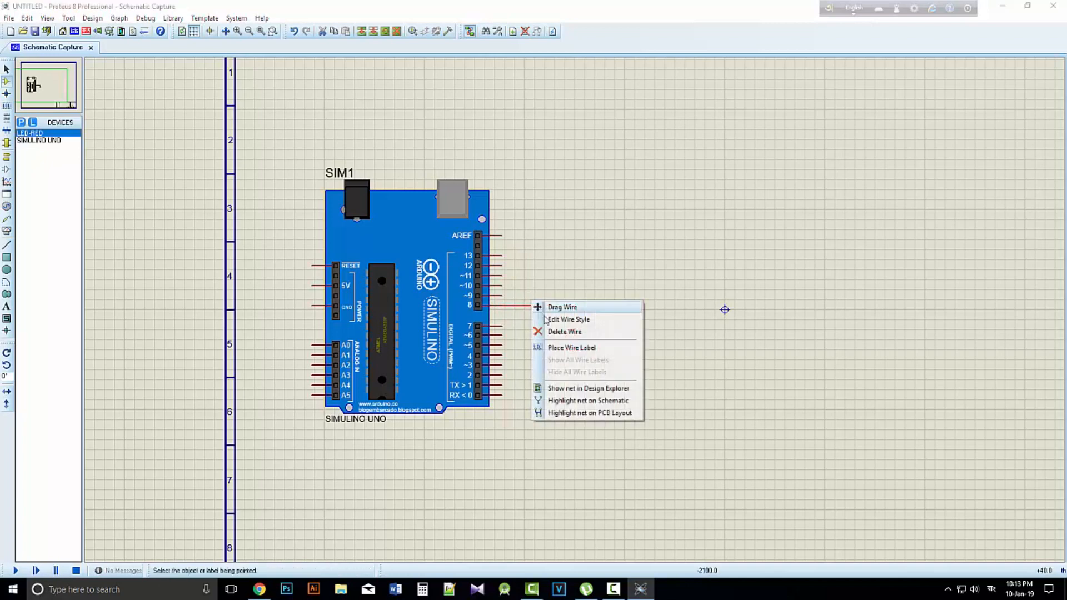
{"action": "left_click", "coordinate": [561, 333]}
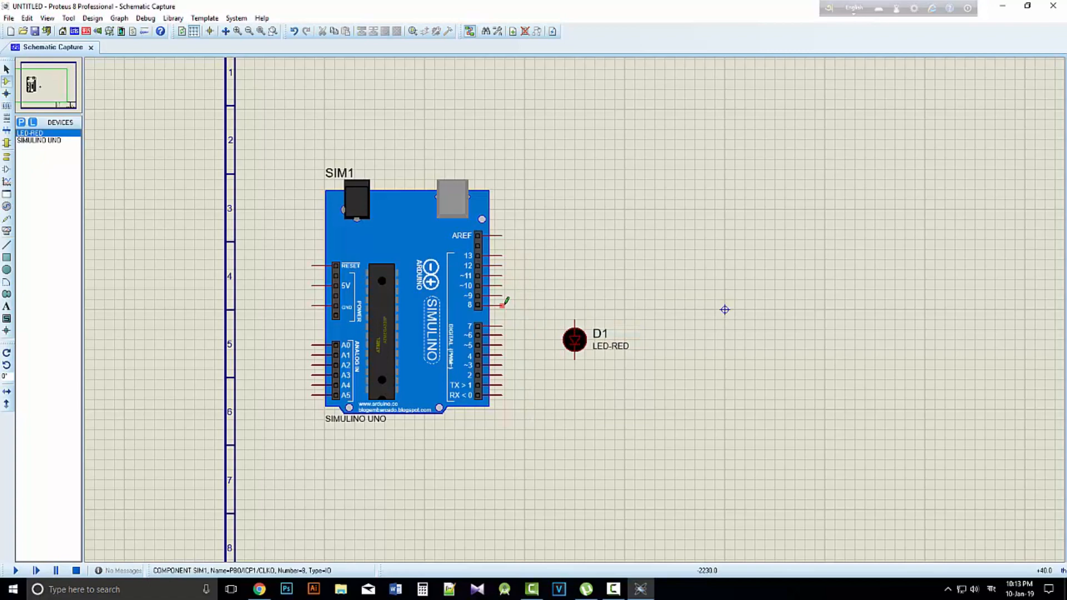
Wire digital pin 8 of the SIMULINO UNO to the anode of the red LED
{"action": "scroll", "coordinate": [503, 304], "scroll_direction": "up", "scroll_amount": 1}
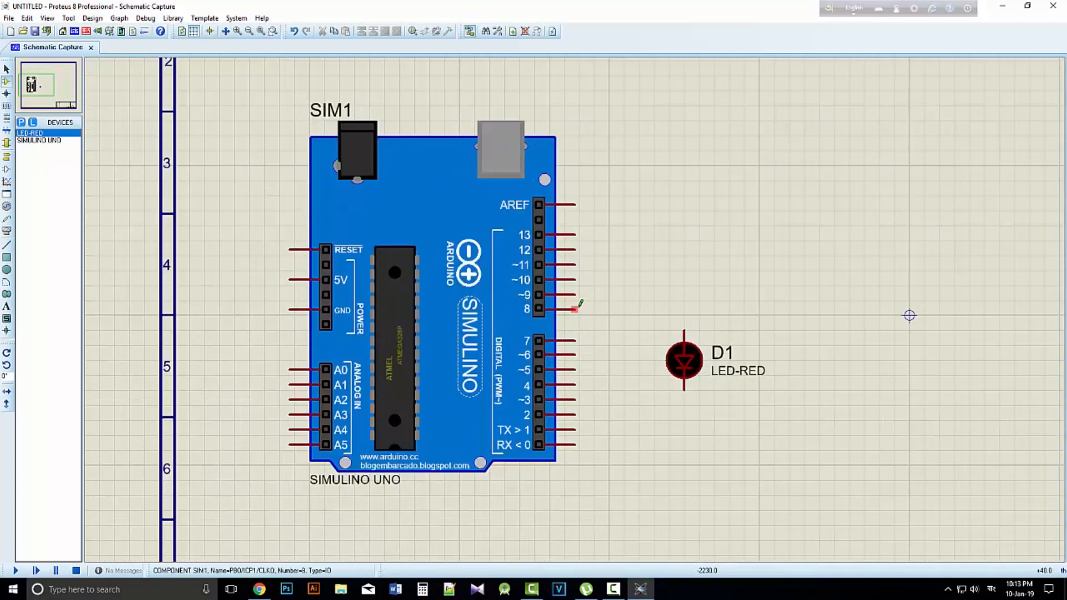
{"action": "left_click", "coordinate": [575, 309]}
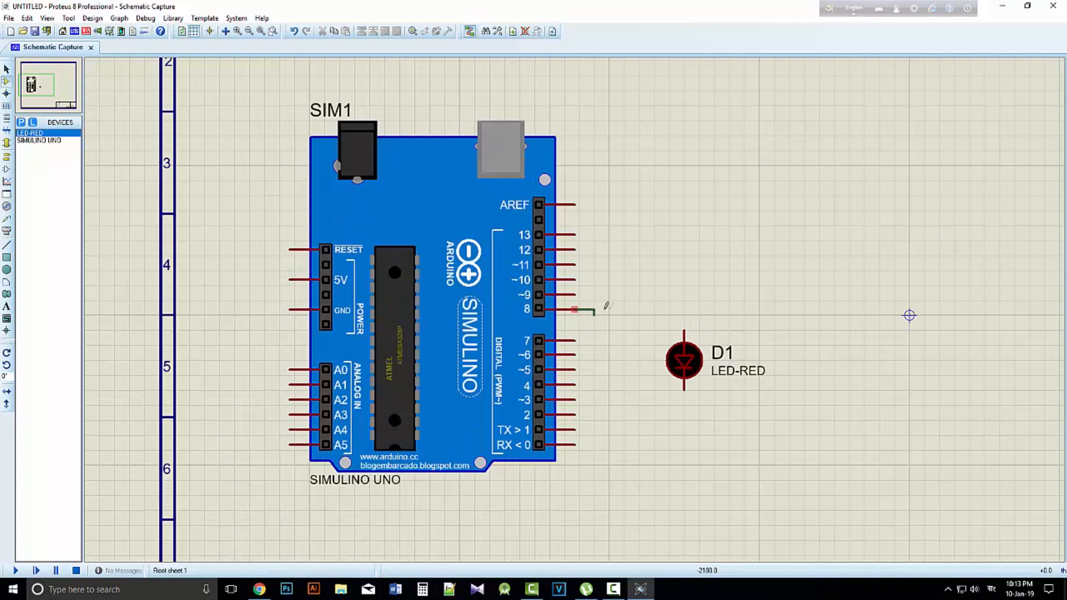
{"action": "left_click", "coordinate": [687, 324]}
{"action": "scroll", "coordinate": [649, 342], "scroll_direction": "down", "scroll_amount": 1}
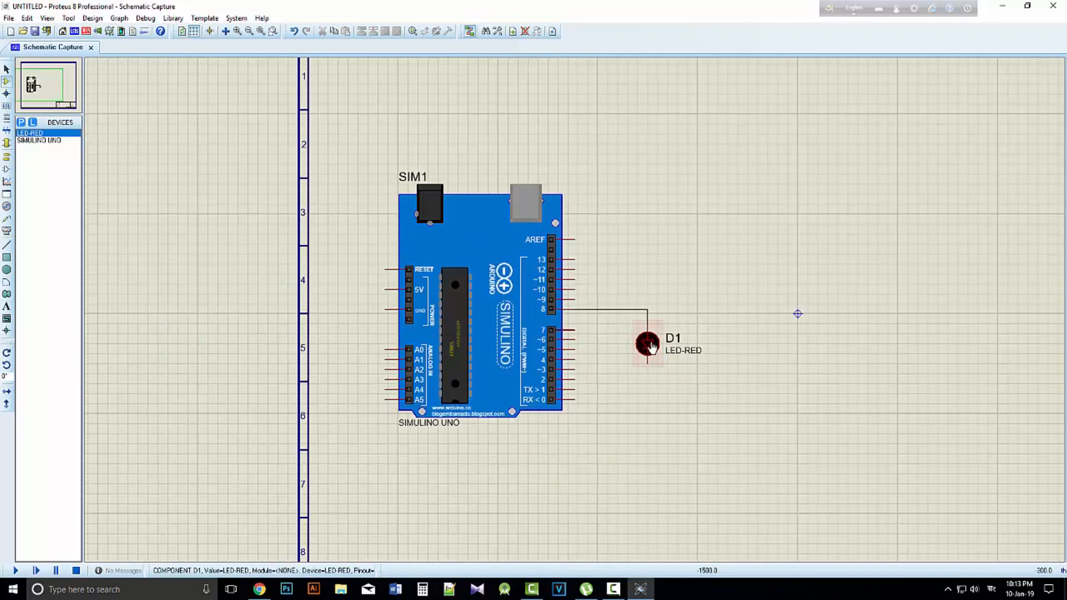
{"action": "scroll", "coordinate": [651, 347], "scroll_direction": "down", "scroll_amount": 1}
{"action": "scroll", "coordinate": [589, 322], "scroll_direction": "up", "scroll_amount": 2}
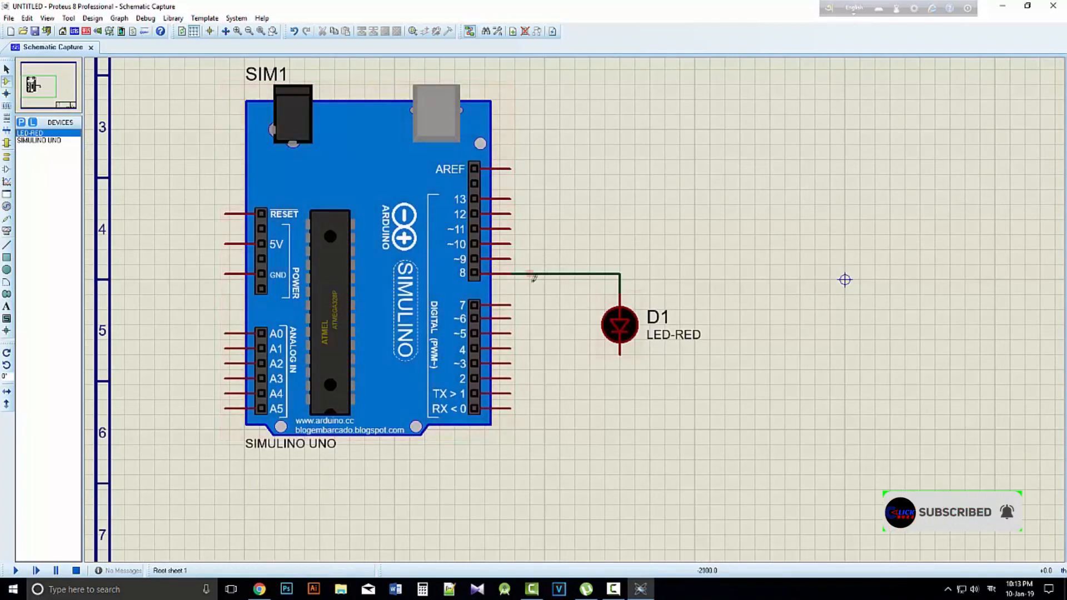
Place a GROUND terminal directly below the red LED and wire it to the LED's cathode
{"action": "scroll", "coordinate": [535, 278], "scroll_direction": "down", "scroll_amount": 1}
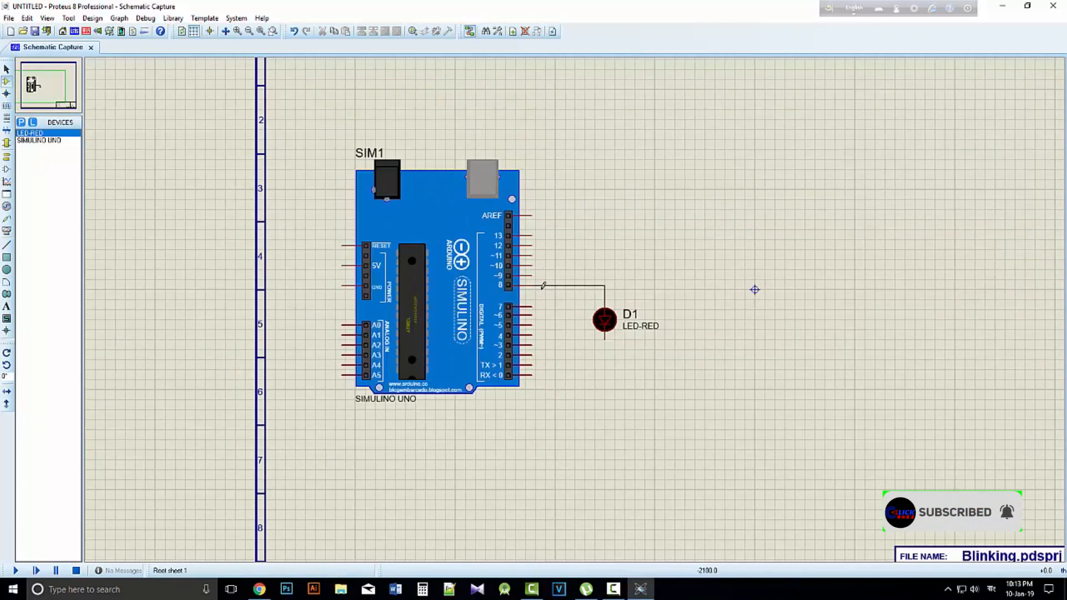
{"action": "left_click", "coordinate": [7, 158]}
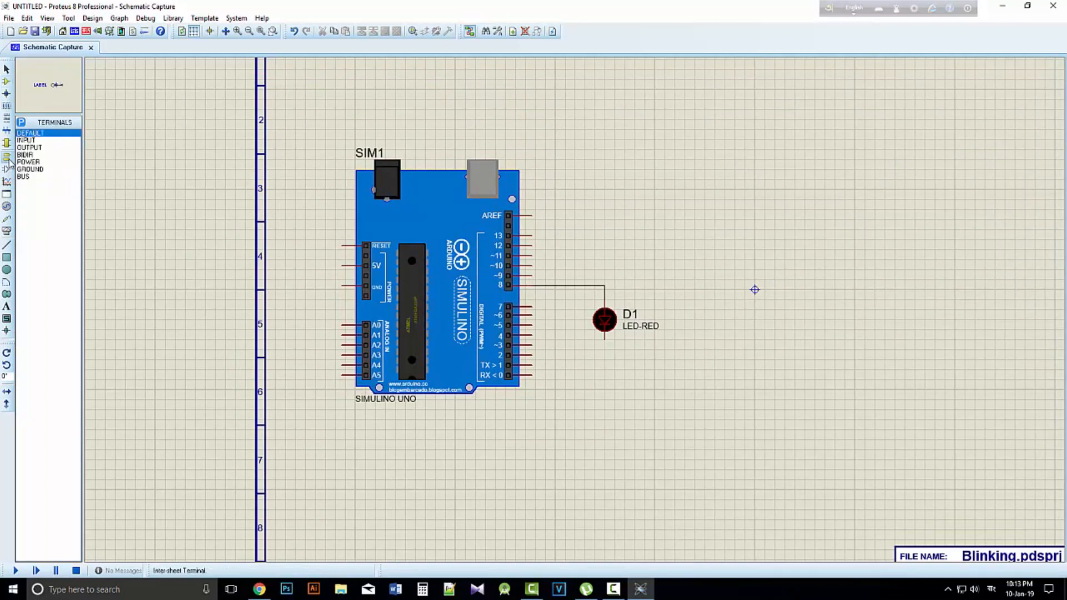
{"action": "left_click", "coordinate": [37, 170]}
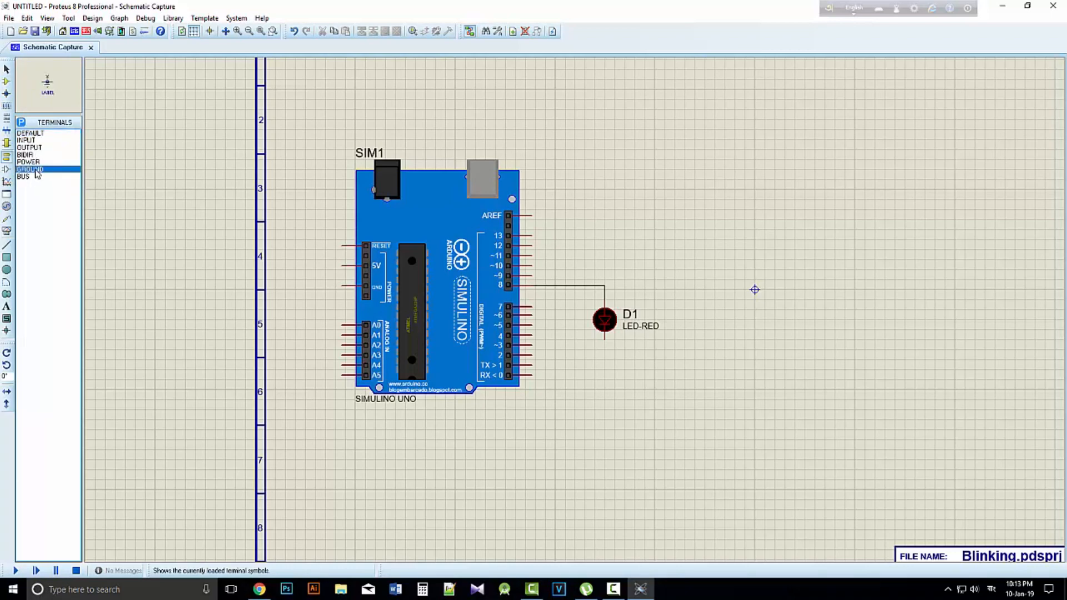
{"action": "left_click", "coordinate": [606, 369]}
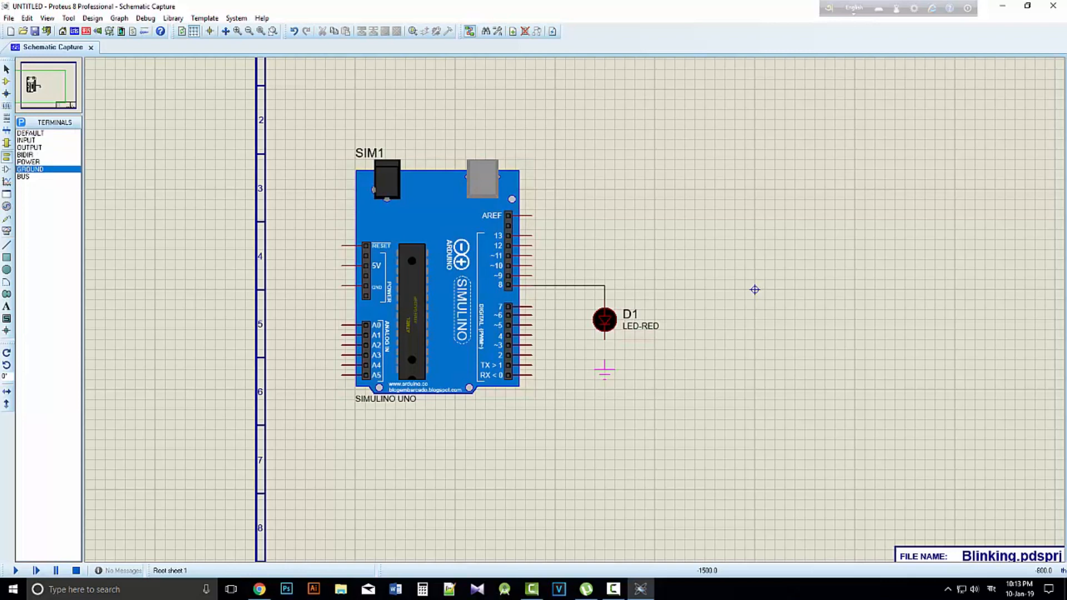
{"action": "left_click", "coordinate": [612, 339]}
{"action": "left_click", "coordinate": [606, 359]}
Switch to the Arduino IDE, create a new sketch, close the Lab1 sketch and maximize the new sketch window
{"action": "left_click", "coordinate": [1009, 8]}
{"action": "double_click", "coordinate": [63, 23]}
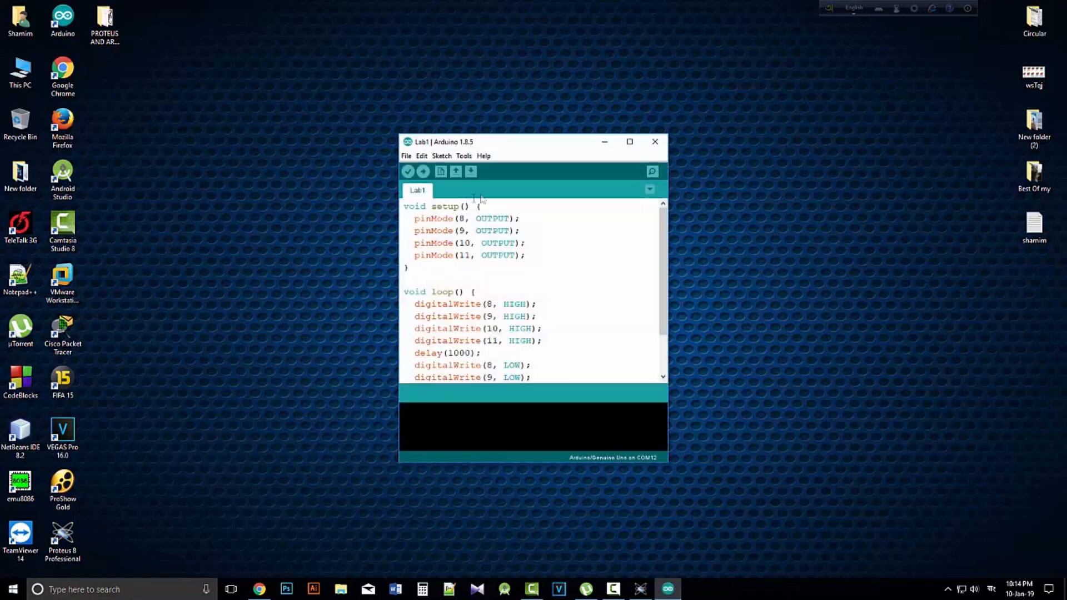
{"action": "left_click", "coordinate": [408, 156]}
{"action": "left_click", "coordinate": [424, 169]}
{"action": "left_click", "coordinate": [655, 142]}
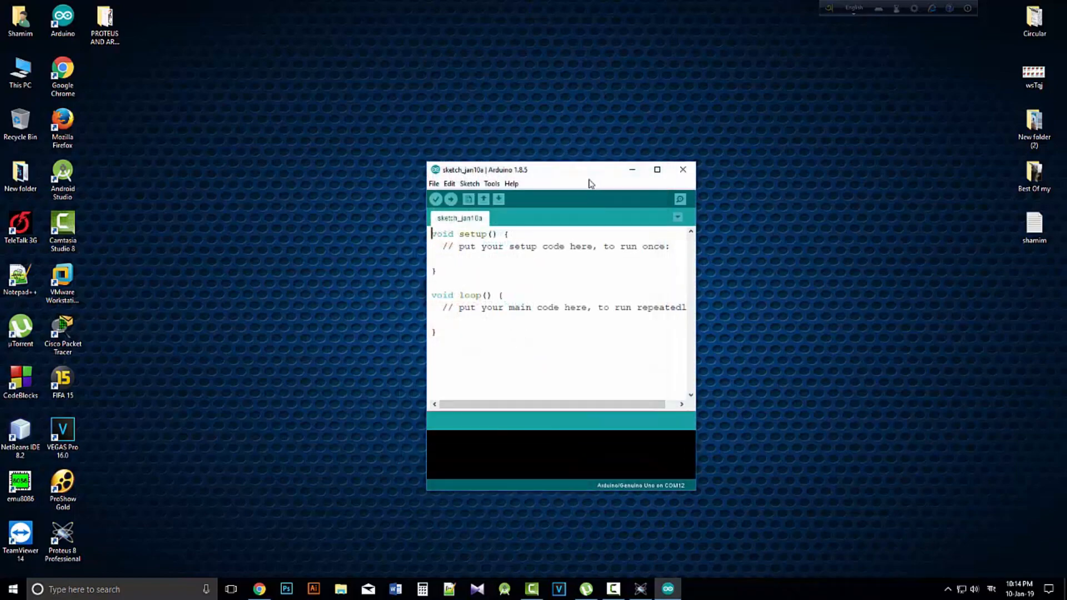
{"action": "left_click_drag", "start_coordinate": [590, 173], "coordinate": [503, 133]}
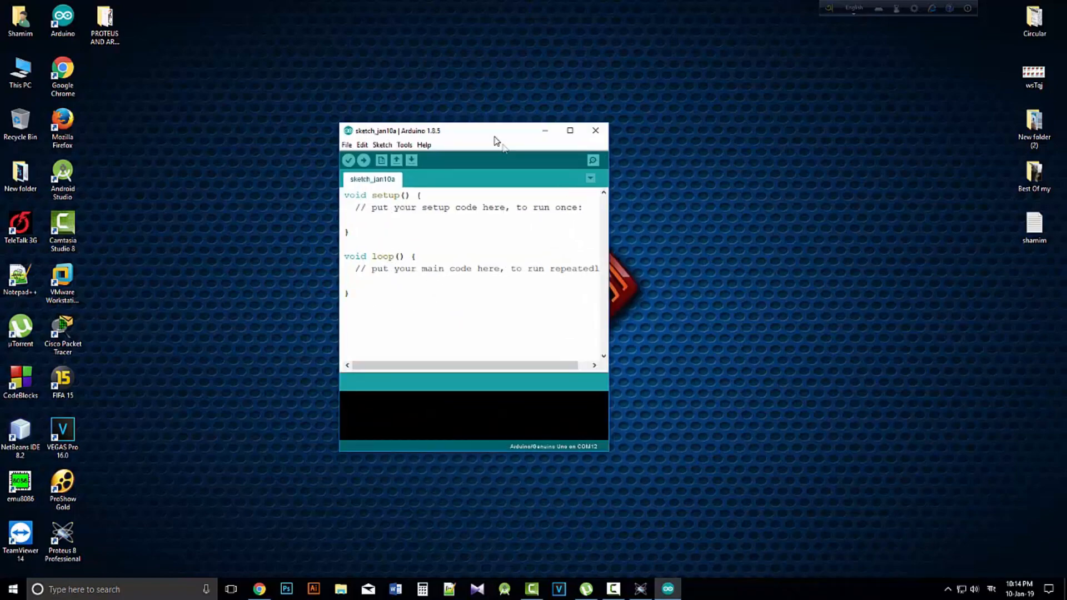
{"action": "left_click", "coordinate": [571, 131]}
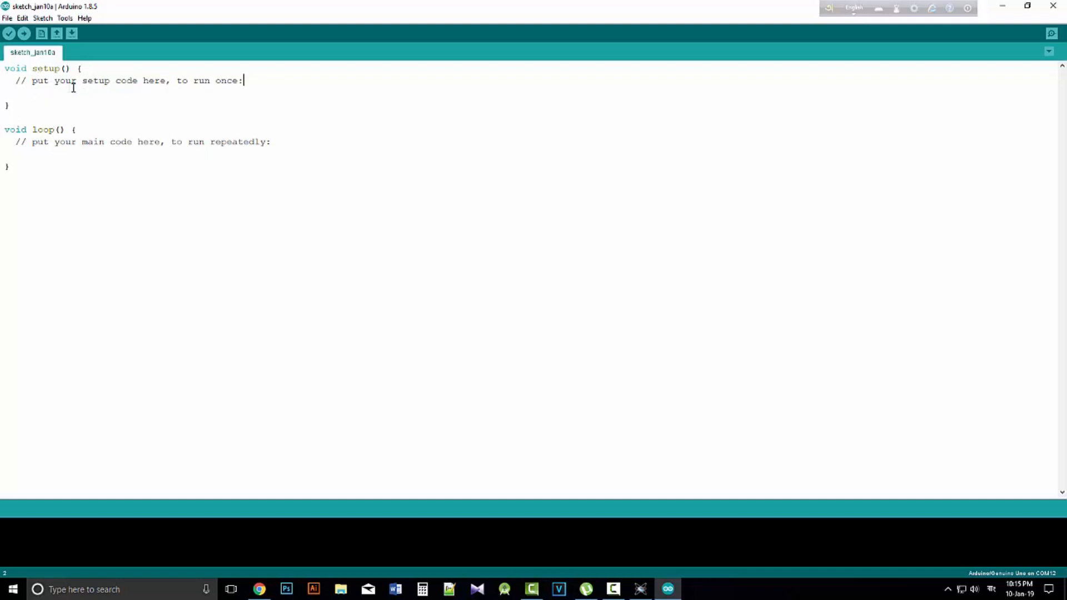
Add an empty line below the comment in the sketch's setup function
{"action": "left_click_drag", "start_coordinate": [31, 83], "coordinate": [183, 90]}
{"action": "left_click", "coordinate": [265, 85]}
{"action": "left_click", "coordinate": [195, 178]}
{"action": "left_click", "coordinate": [53, 121]}
{"action": "left_click", "coordinate": [267, 83]}
{"action": "key", "text": "Return"}
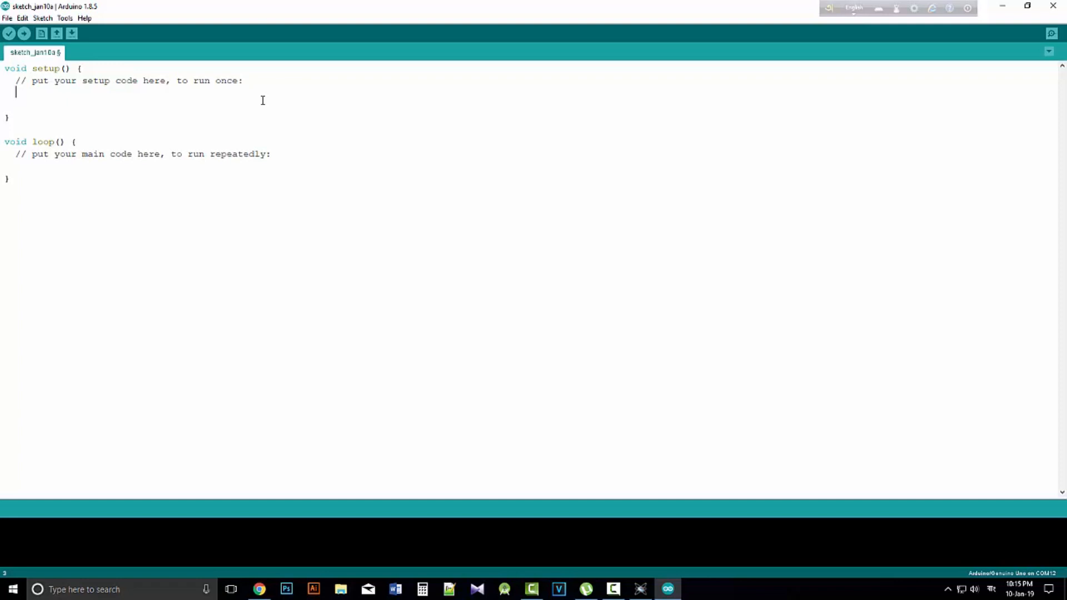
Check the LED's board pin in the Proteus schematic, and write a pinMode(); call in the Arduino sketch's setup function
{"action": "left_click", "coordinate": [640, 590]}
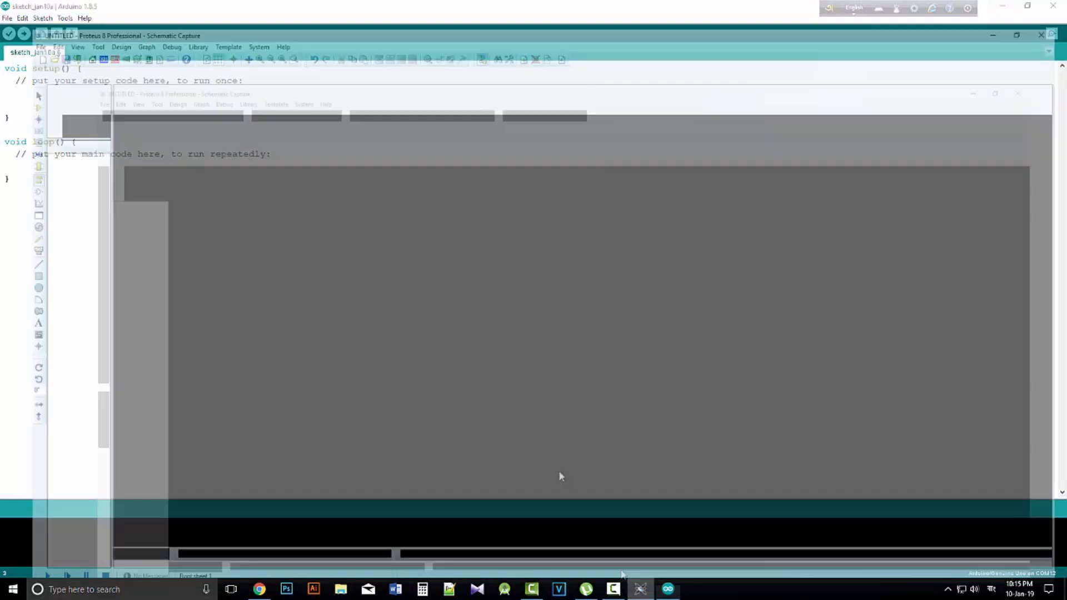
{"action": "scroll", "coordinate": [328, 296], "scroll_direction": "up", "scroll_amount": 4}
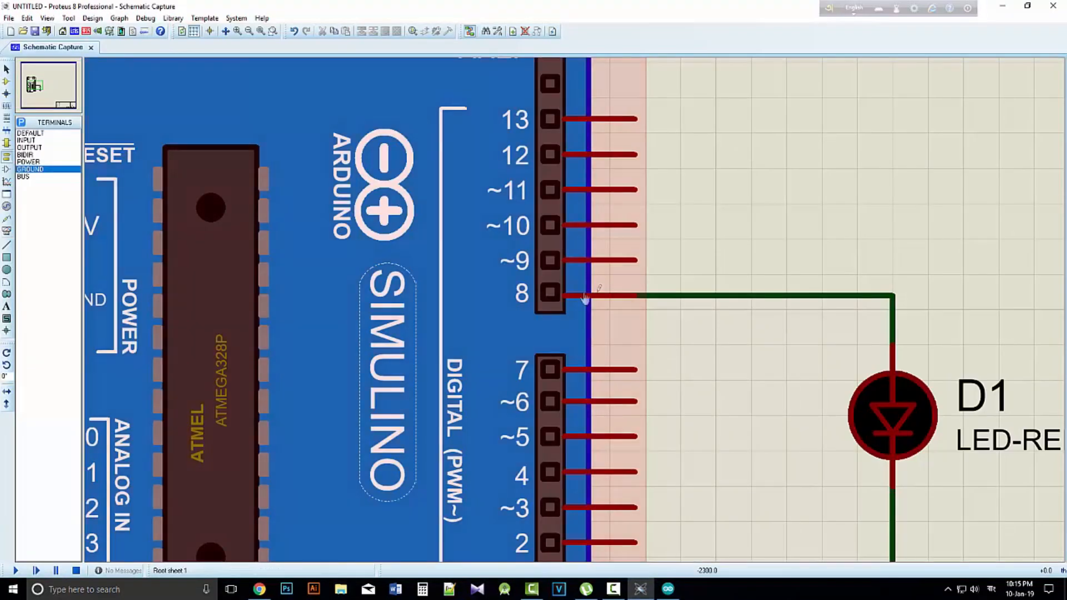
{"action": "scroll", "coordinate": [667, 361], "scroll_direction": "down", "scroll_amount": 4}
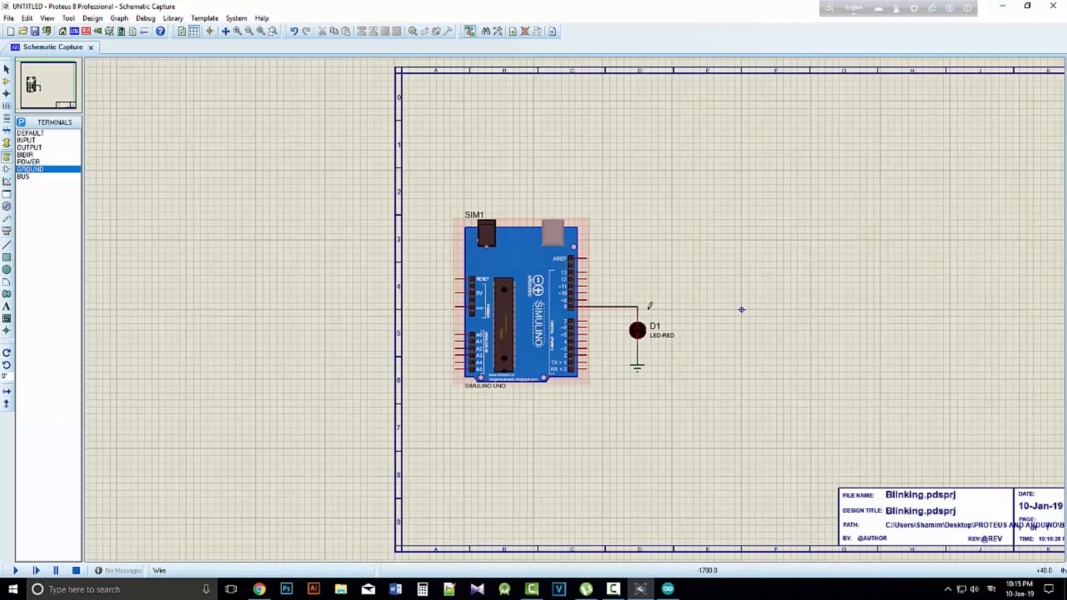
{"action": "scroll", "coordinate": [499, 361], "scroll_direction": "up", "scroll_amount": 2}
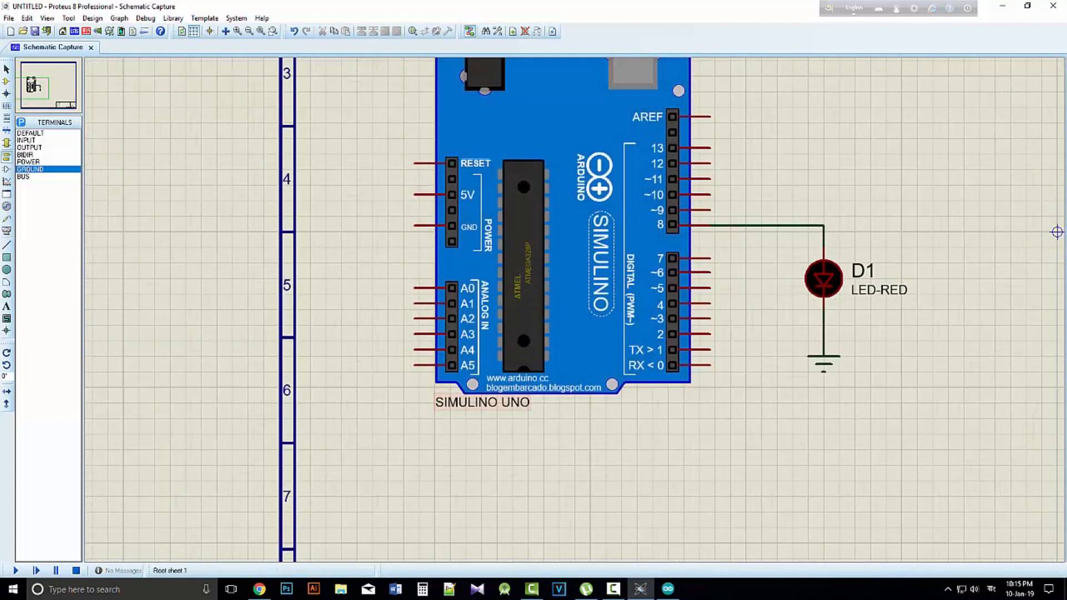
{"action": "left_click", "coordinate": [667, 591]}
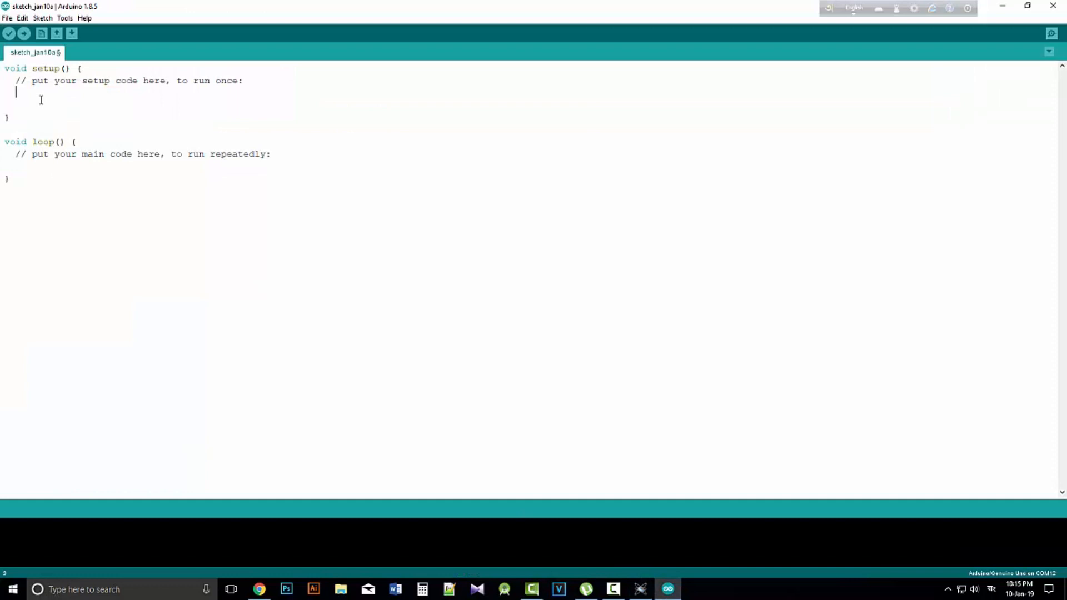
{"action": "type", "text": "pinMode();"}
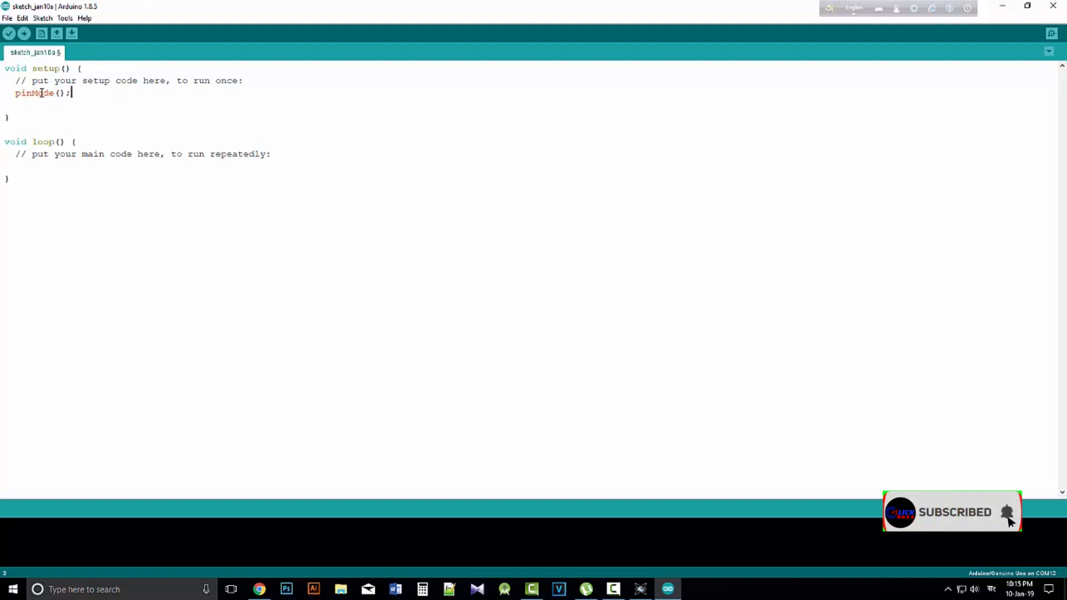
Complete the call as pinMode(8, OUTPUT); while rechecking the wiring in Proteus, and start a new line below it
{"action": "left_click", "coordinate": [61, 92]}
{"action": "type", "text": "5"}
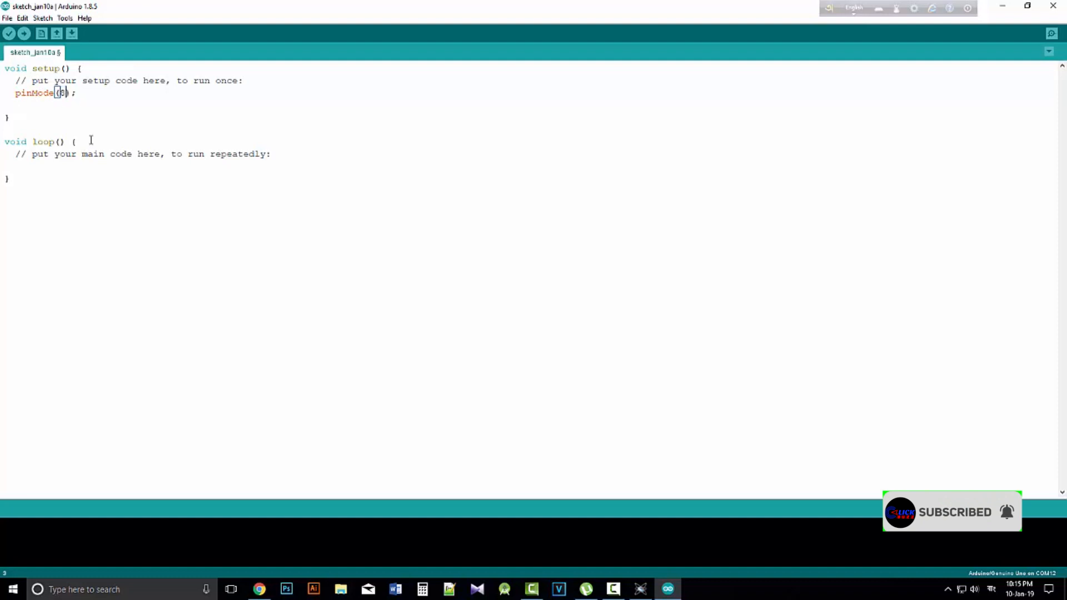
{"action": "type", "text": ","}
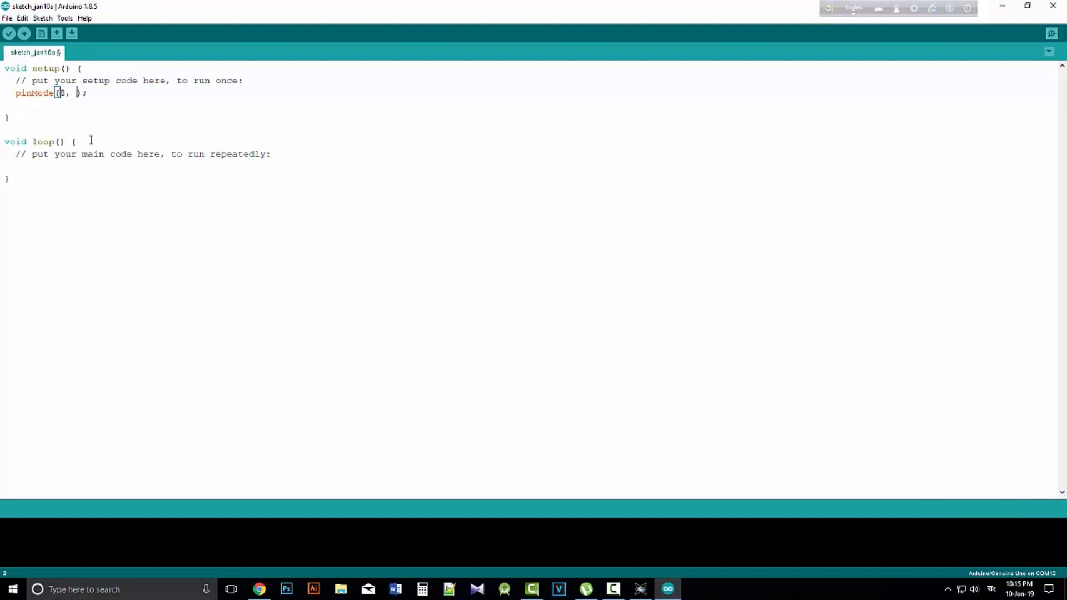
{"action": "left_click", "coordinate": [640, 589]}
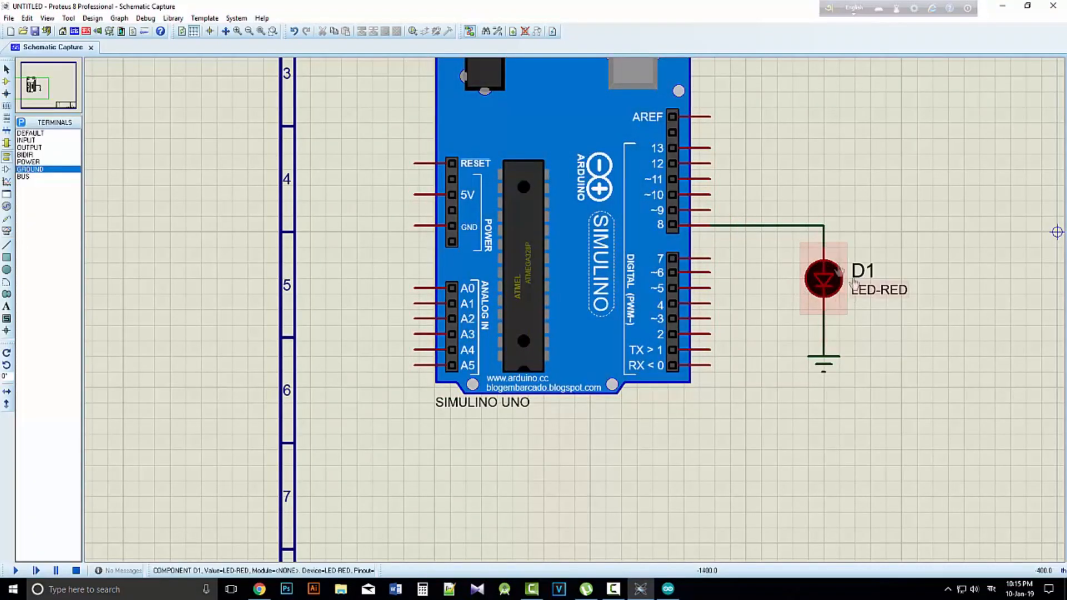
{"action": "left_click", "coordinate": [668, 588]}
{"action": "left_click", "coordinate": [75, 93]}
{"action": "type", "text": "OUT"}
{"action": "type", "text": "PUT);"}
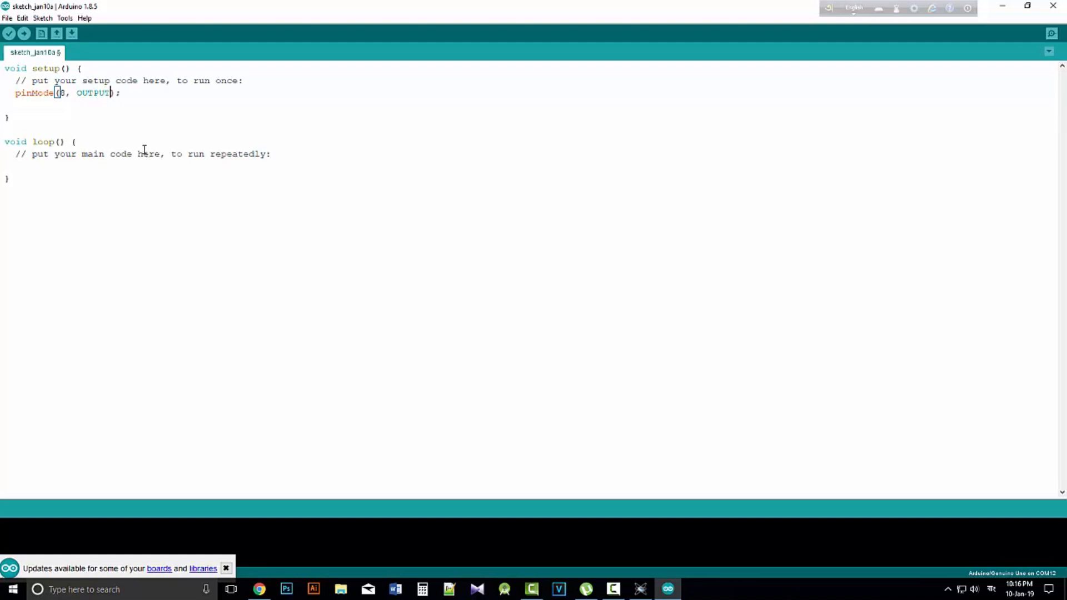
{"action": "left_click", "coordinate": [145, 96]}
{"action": "key", "text": "Return"}
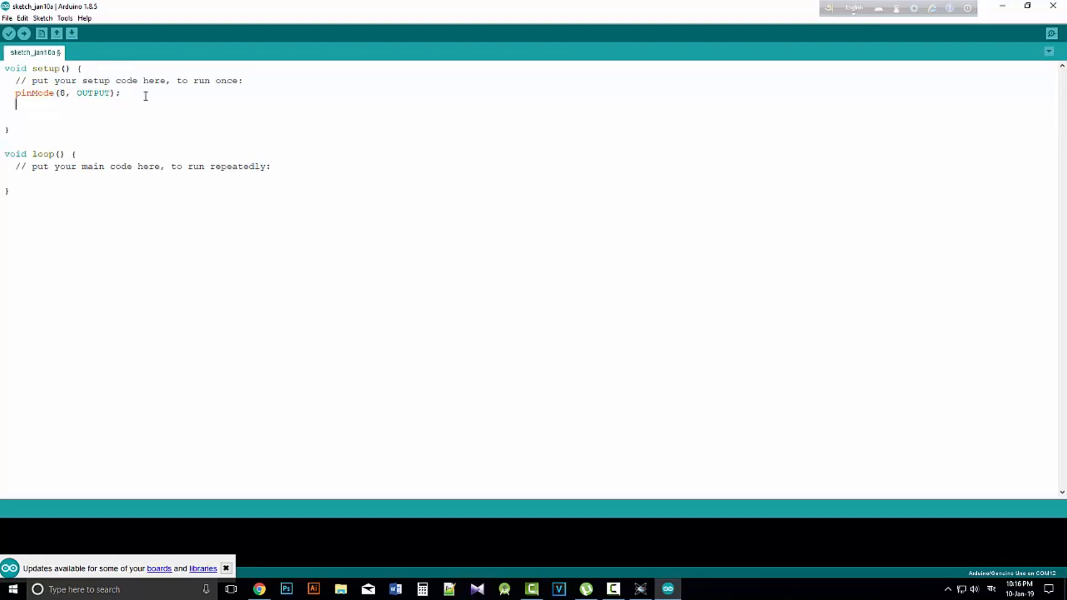
Remove the spare line below pinMode in setup, and write digitalWrite(8, HIGH); below the comment in the loop function
{"action": "key", "text": "BackSpace"}
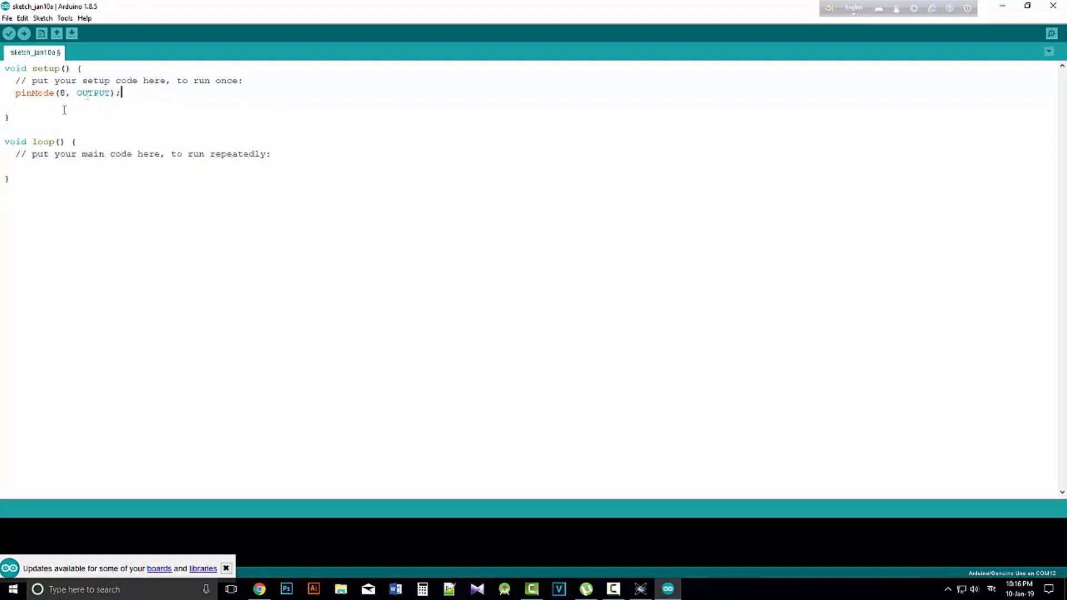
{"action": "left_click", "coordinate": [137, 162]}
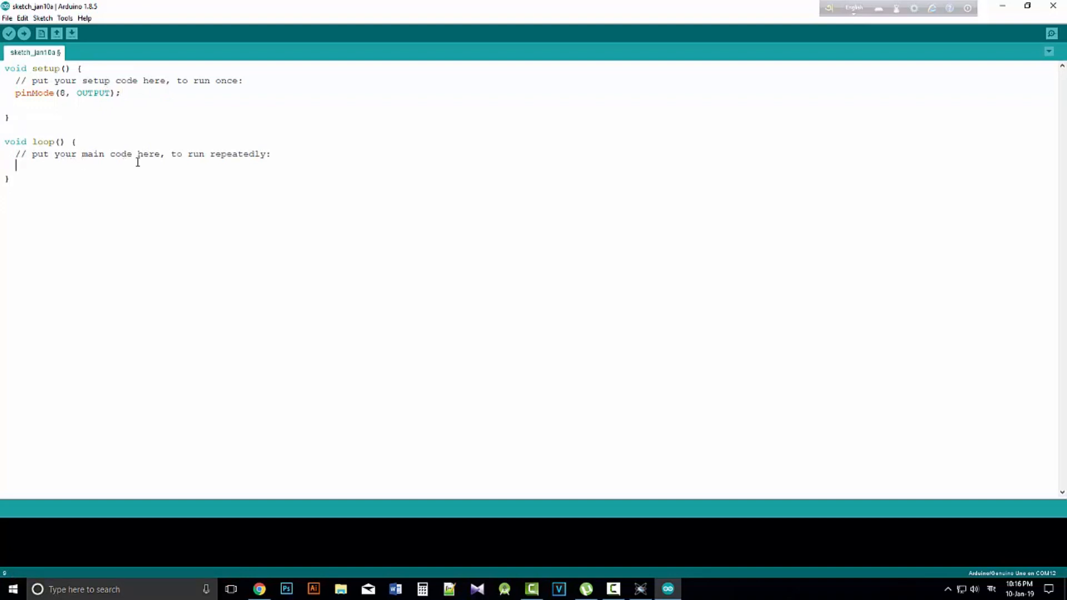
{"action": "type", "text": "digita"}
{"action": "type", "text": "lWrite"}
{"action": "type", "text": "()"}
{"action": "type", "text": "'"}
{"action": "key", "text": "Left"}
{"action": "key", "text": "Left"}
{"action": "type", "text": "8"}
{"action": "key", "text": "Left"}
{"action": "key", "text": "BackSpace"}
{"action": "type", "text": "8, High"}
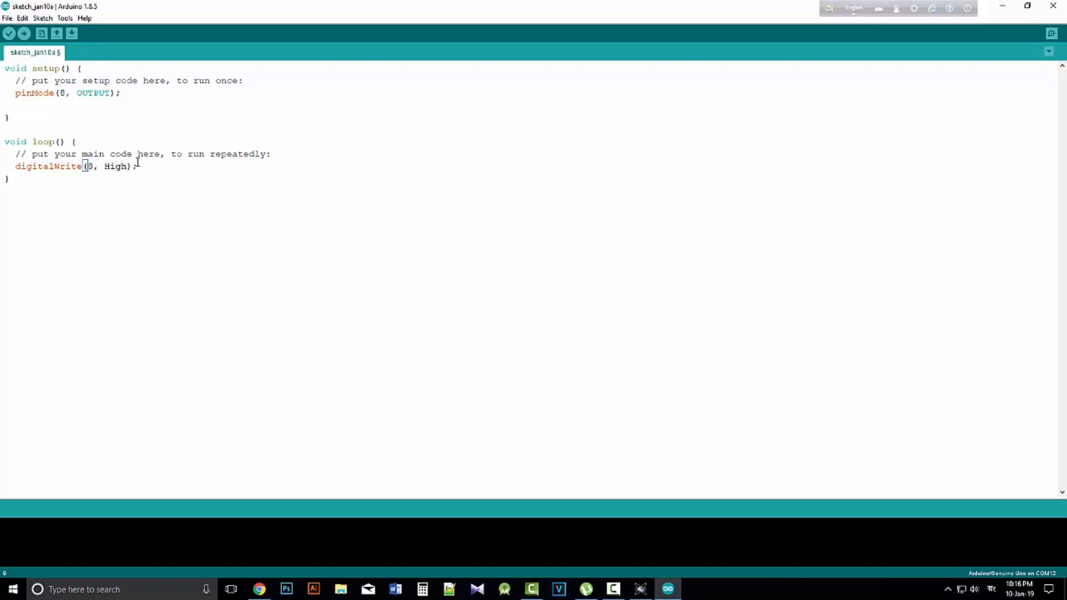
{"action": "key", "text": "BackSpace"}
{"action": "key", "text": "BackSpace"}
{"action": "key", "text": "BackSpace"}
{"action": "type", "text": "IGH"}
Add delay(500); on a new line below the digitalWrite(8, HIGH); statement in the loop function
{"action": "left_click", "coordinate": [138, 162]}
{"action": "key", "text": "Return"}
{"action": "type", "text": "delay();"}
{"action": "key", "text": "Left"}
{"action": "key", "text": "Left"}
{"action": "type", "text": "1000"}
{"action": "key", "text": "BackSpace"}
{"action": "key", "text": "BackSpace"}
{"action": "key", "text": "BackSpace"}
{"action": "key", "text": "BackSpace"}
{"action": "type", "text": "500"}
{"action": "key", "text": "End"}
{"action": "left_click", "coordinate": [71, 187]}
{"action": "left_click_drag", "start_coordinate": [85, 178], "coordinate": [17, 166]}
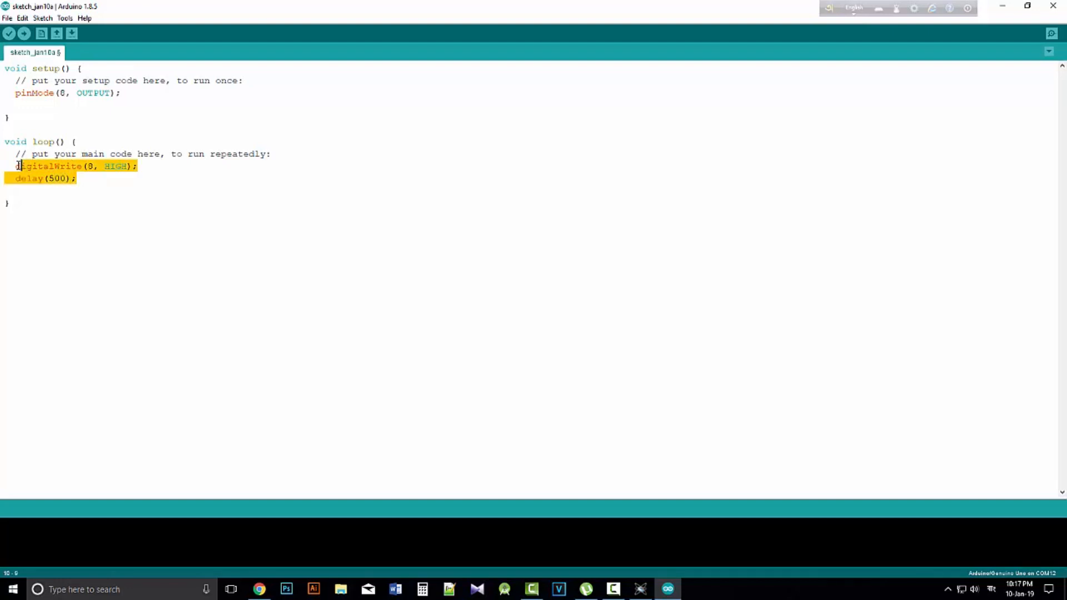
Write digitalWrite(8, LOW); on the line below delay(500); in the loop function
{"action": "double_click", "coordinate": [85, 186]}
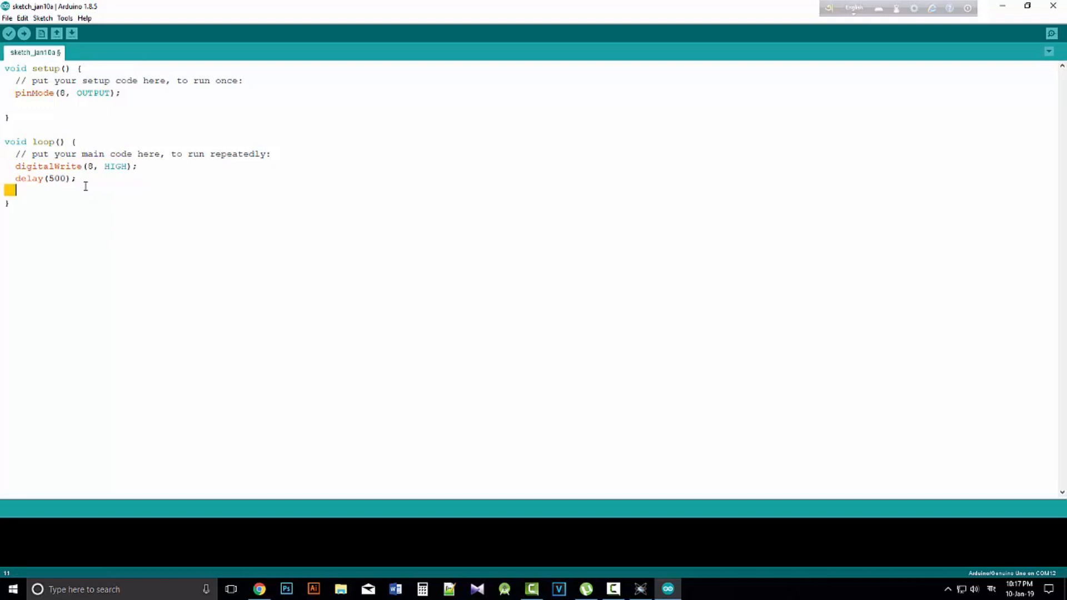
{"action": "type", "text": "di"}
{"action": "key", "text": "ctrl+z"}
{"action": "type", "text": "digitalwri"}
{"action": "key", "text": "BackSpace"}
{"action": "key", "text": "BackSpace"}
{"action": "key", "text": "BackSpace"}
{"action": "type", "text": "W"}
{"action": "type", "text": "rite"}
{"action": "type", "text": "("}
{"action": "type", "text": "8"}
{"action": "type", "text": ", LOW"}
{"action": "type", "text": ");   "}
{"action": "type", "text": "dela"}
{"action": "type", "text": "y()"}
Add a second delay(500); below the digitalWrite(8, LOW); statement in the loop function
{"action": "key", "text": "Left"}
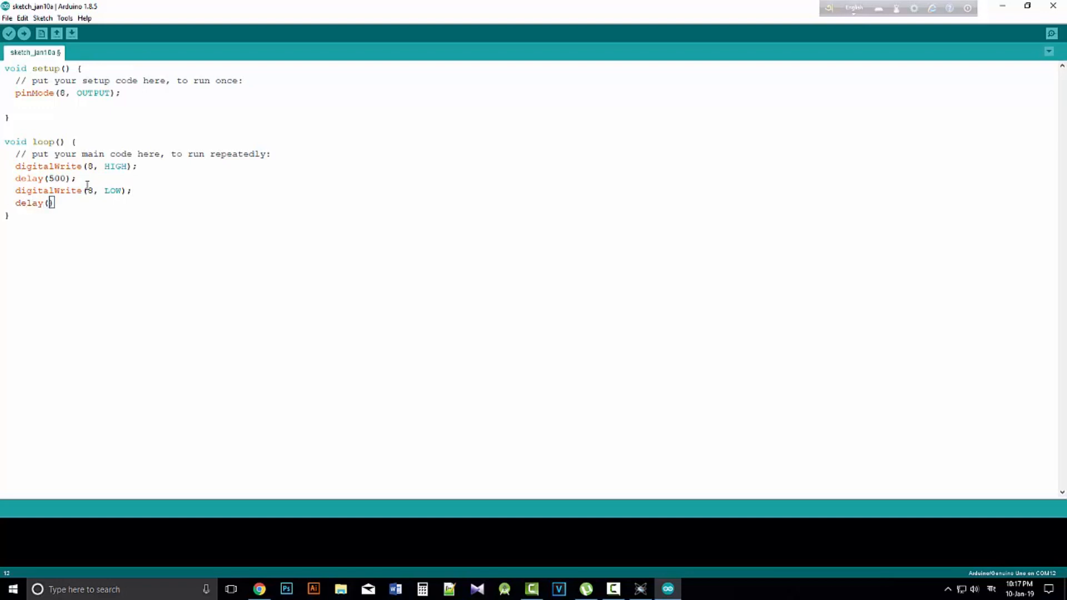
{"action": "type", "text": "500);"}
{"action": "left_click", "coordinate": [101, 218]}
{"action": "left_click", "coordinate": [97, 207]}
{"action": "left_click_drag", "start_coordinate": [21, 142], "coordinate": [66, 143]}
{"action": "left_click", "coordinate": [91, 220]}
{"action": "left_click", "coordinate": [84, 193]}
Save the sketch as Blinking1 in the PROTEUS AND ARDUINO folder on the desktop
{"action": "key", "text": "ctrl+s"}
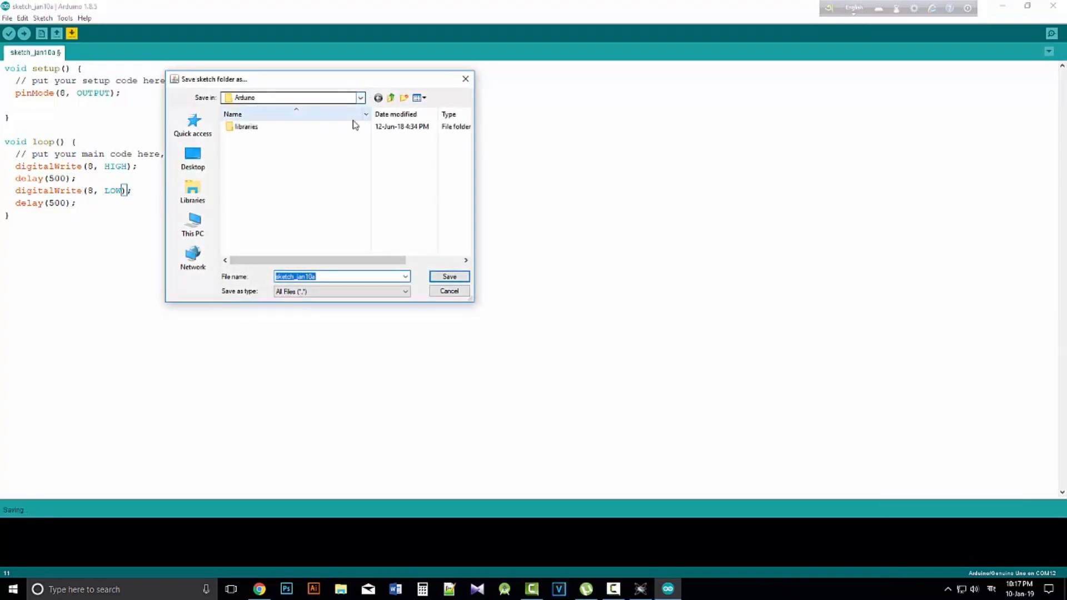
{"action": "left_click", "coordinate": [192, 159]}
{"action": "scroll", "coordinate": [302, 221], "scroll_direction": "down", "scroll_amount": 3}
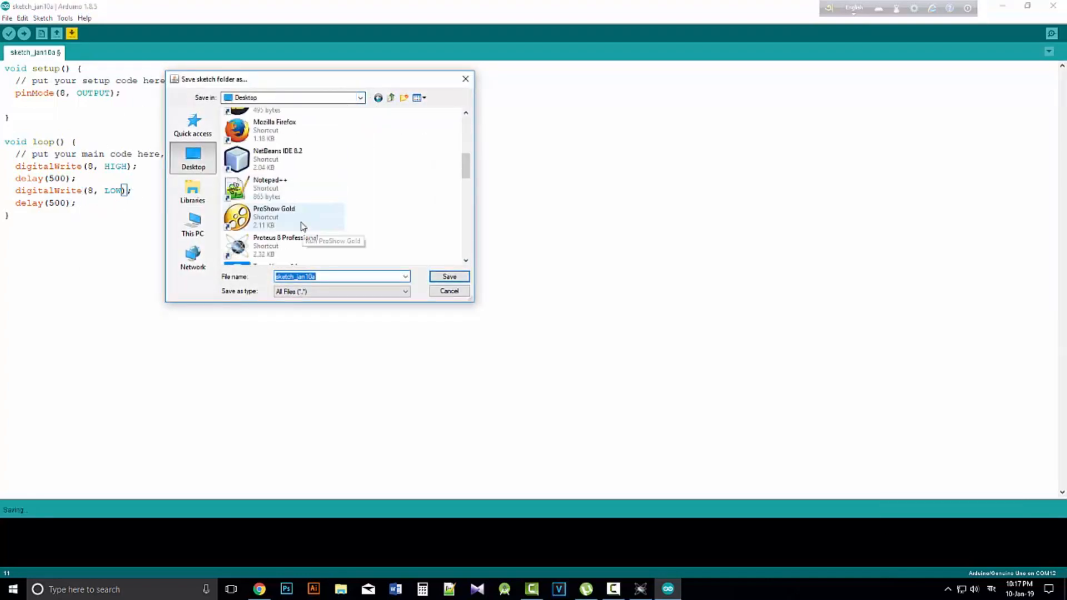
{"action": "scroll", "coordinate": [289, 210], "scroll_direction": "up", "scroll_amount": 4}
{"action": "scroll", "coordinate": [262, 162], "scroll_direction": "up", "scroll_amount": 1}
{"action": "scroll", "coordinate": [289, 222], "scroll_direction": "down", "scroll_amount": 6}
{"action": "double_click", "coordinate": [289, 206]}
{"action": "double_click", "coordinate": [329, 277]}
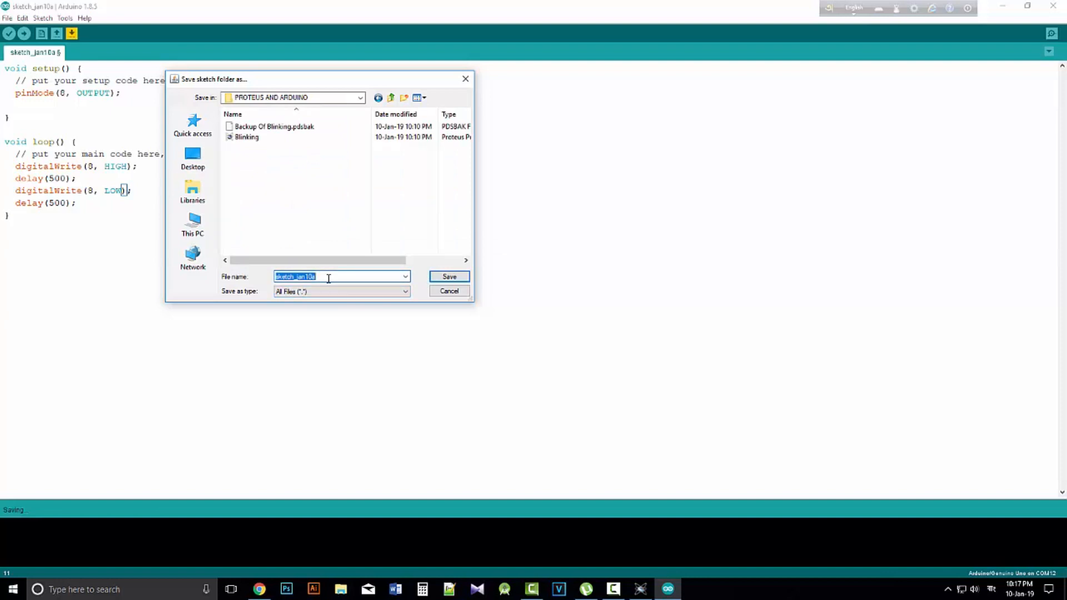
{"action": "type", "text": "Blinkin"}
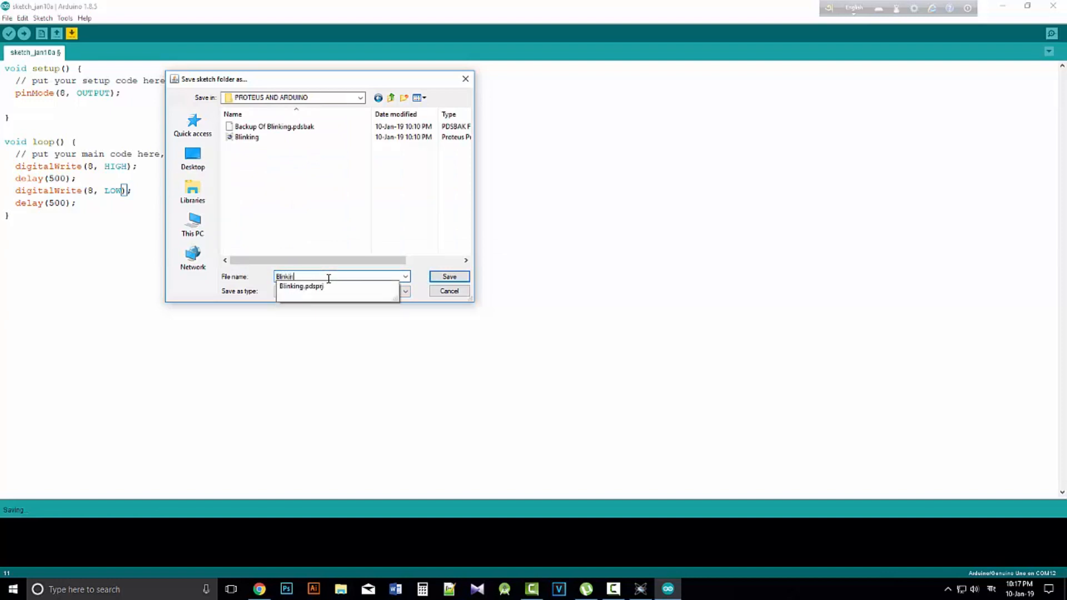
{"action": "type", "text": "g1"}
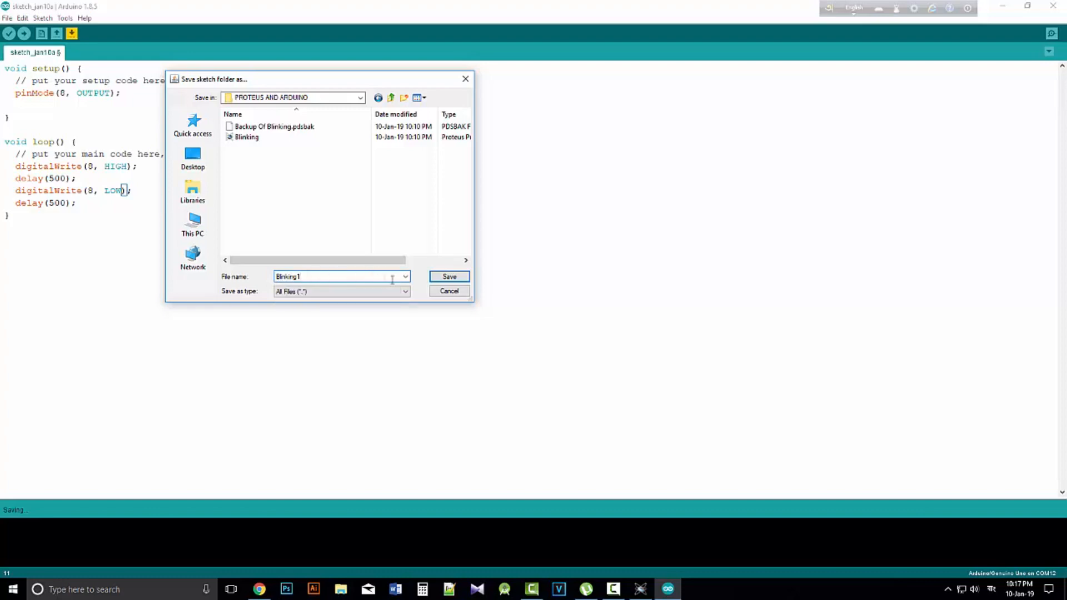
{"action": "left_click", "coordinate": [438, 277]}
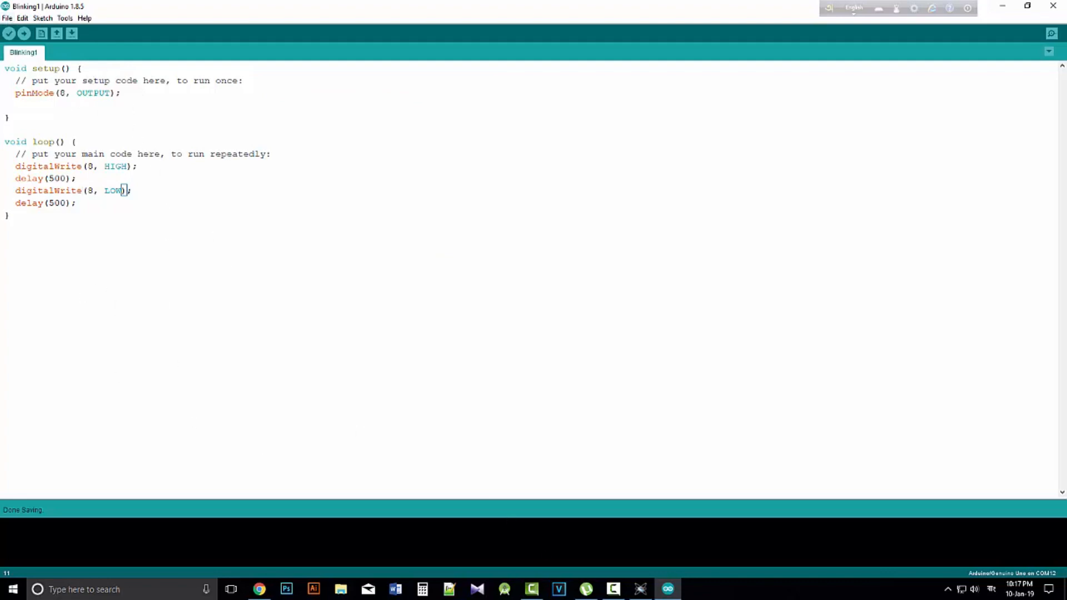
Glance at the Proteus schematic, and export the compiled binary of the Blinking1 sketch from the Arduino IDE
{"action": "left_click", "coordinate": [640, 588]}
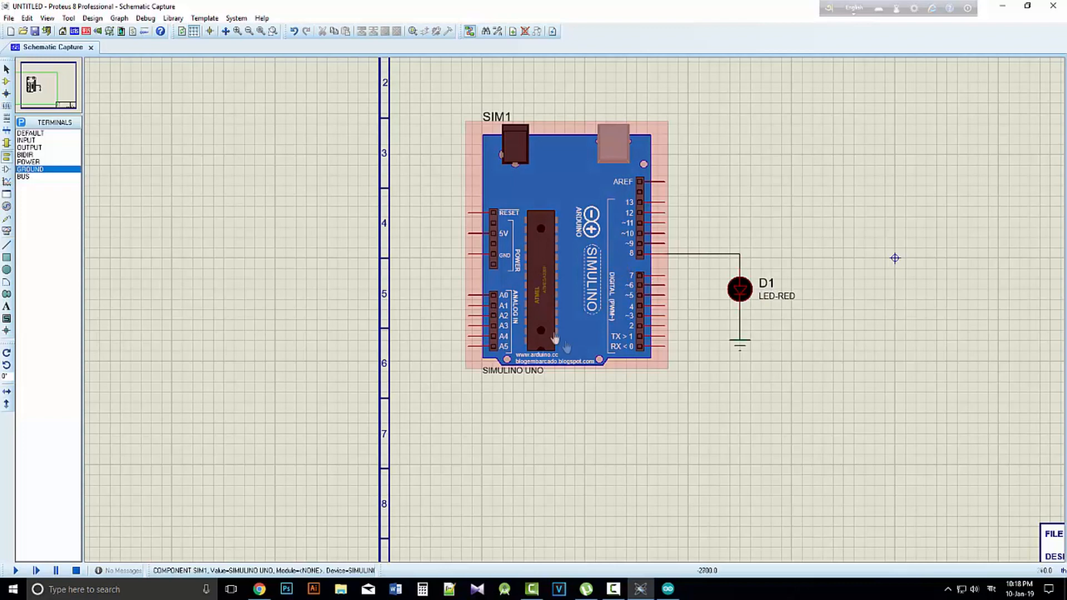
{"action": "left_click", "coordinate": [668, 589]}
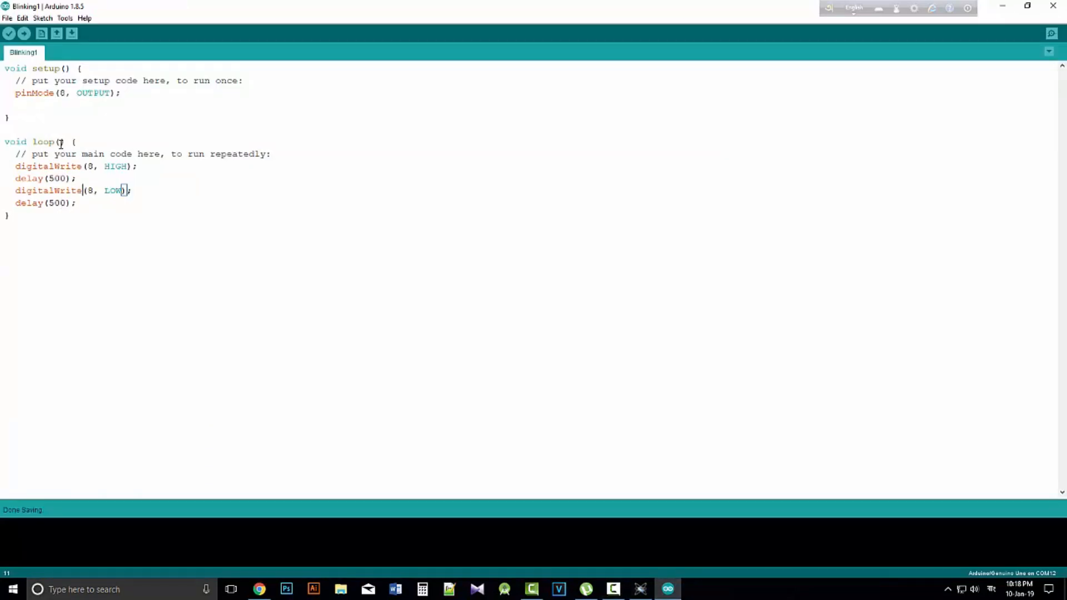
{"action": "left_click", "coordinate": [43, 18]}
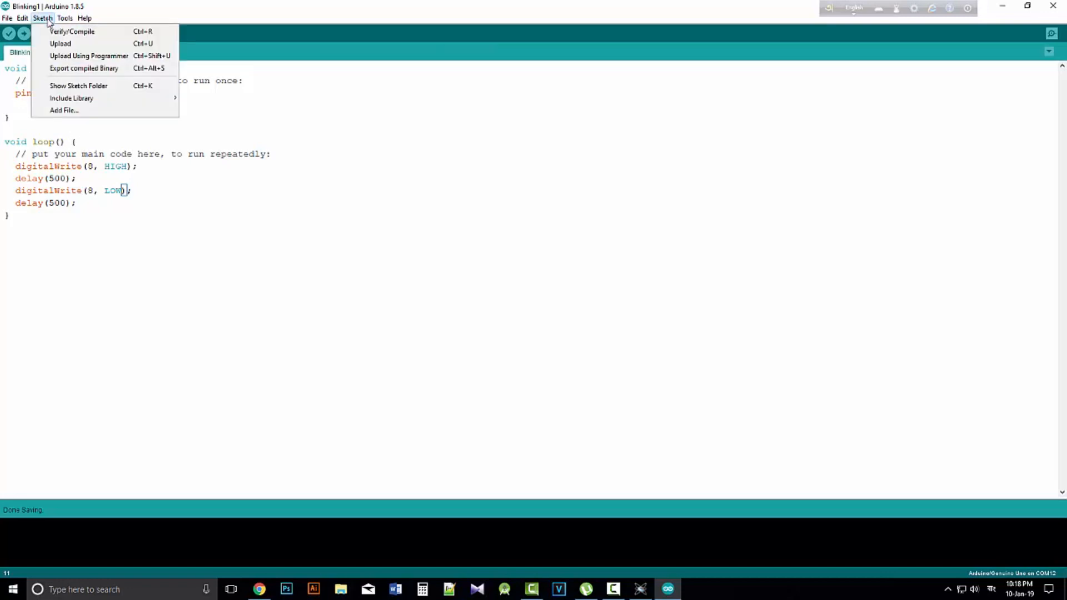
{"action": "left_click", "coordinate": [36, 18]}
{"action": "left_click", "coordinate": [24, 17]}
{"action": "left_click", "coordinate": [45, 18]}
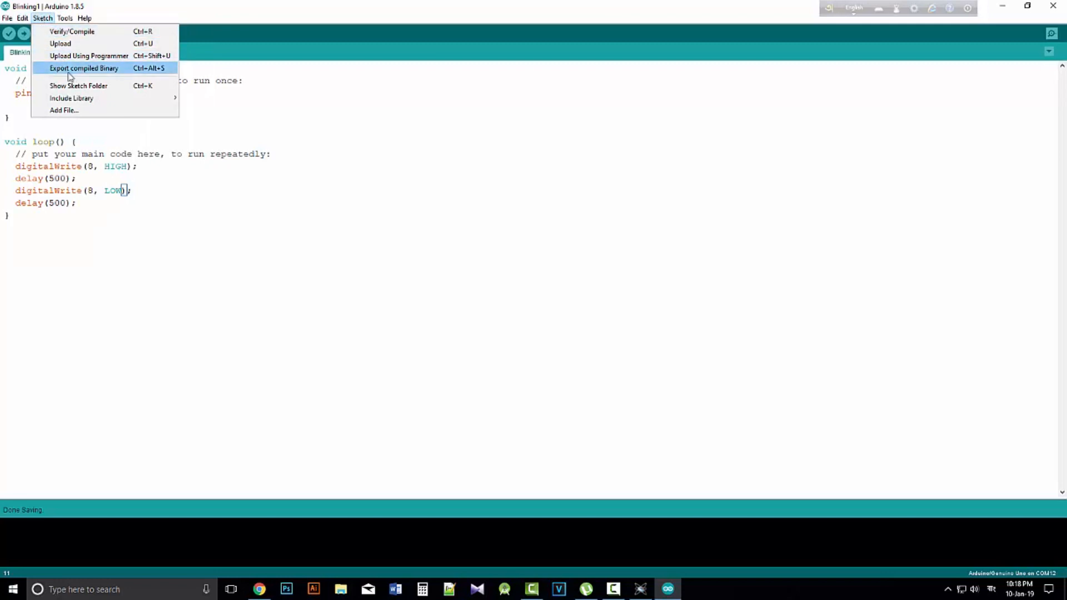
{"action": "left_click", "coordinate": [90, 69]}
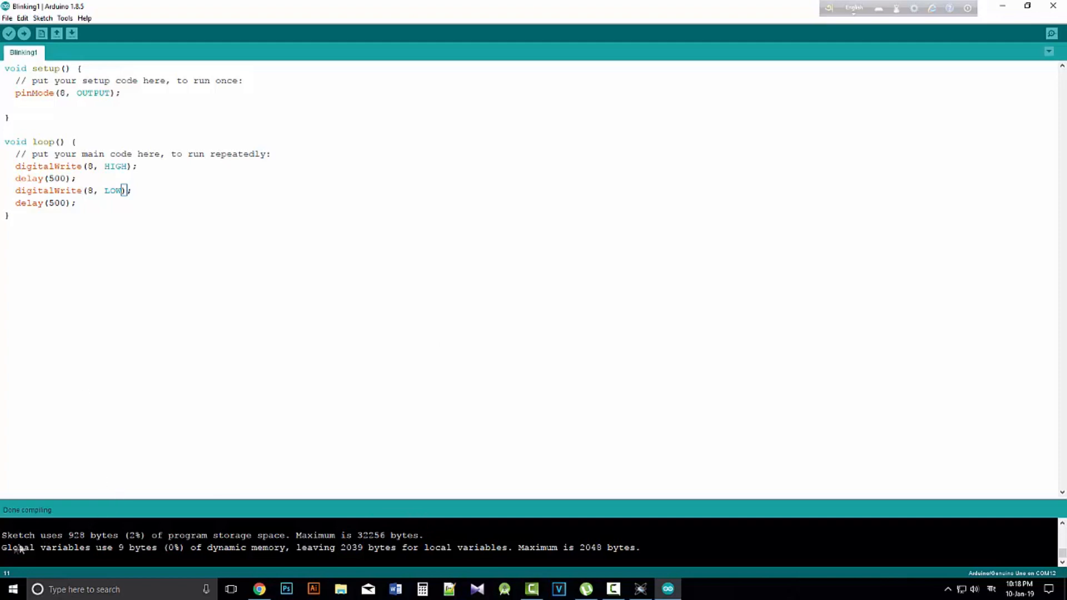
Switch to Proteus, open the component properties of the Simulino Uno board and start browsing for its program file
{"action": "left_click", "coordinate": [1003, 8]}
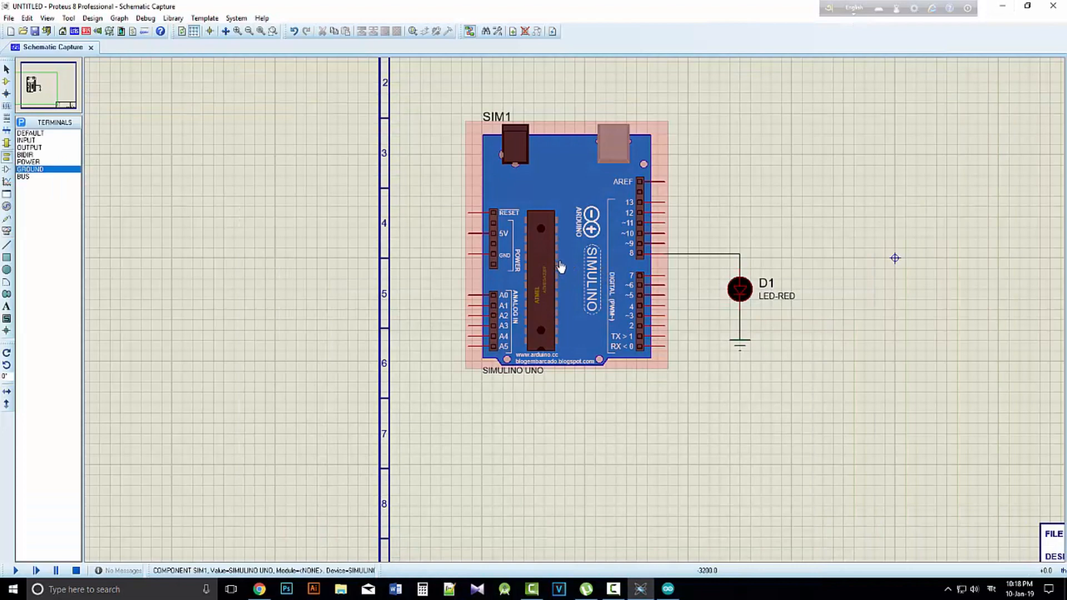
{"action": "scroll", "coordinate": [560, 267], "scroll_direction": "down", "scroll_amount": 1}
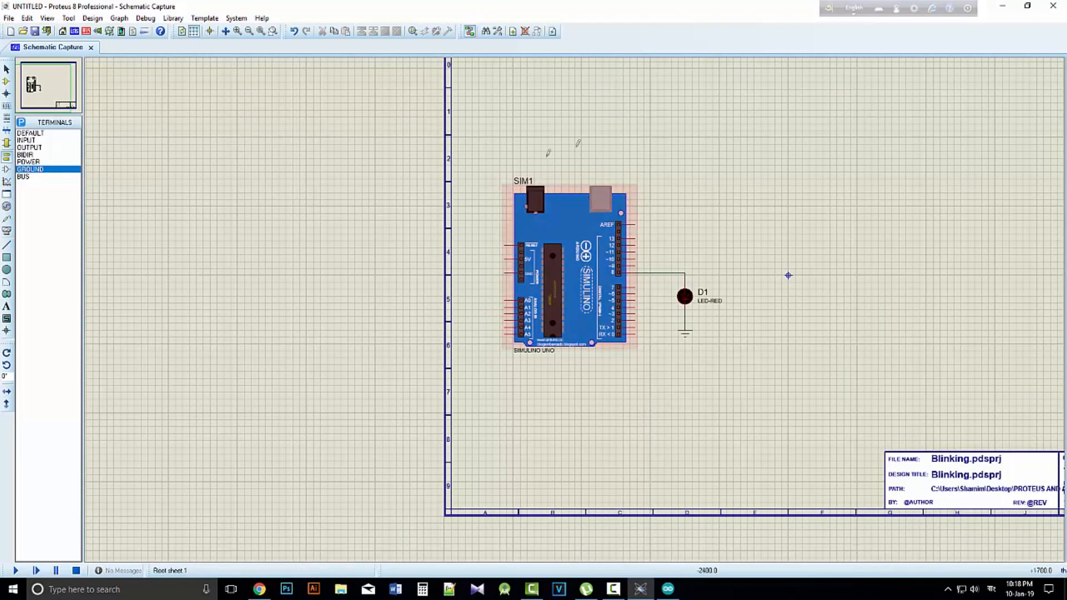
{"action": "double_click", "coordinate": [573, 255]}
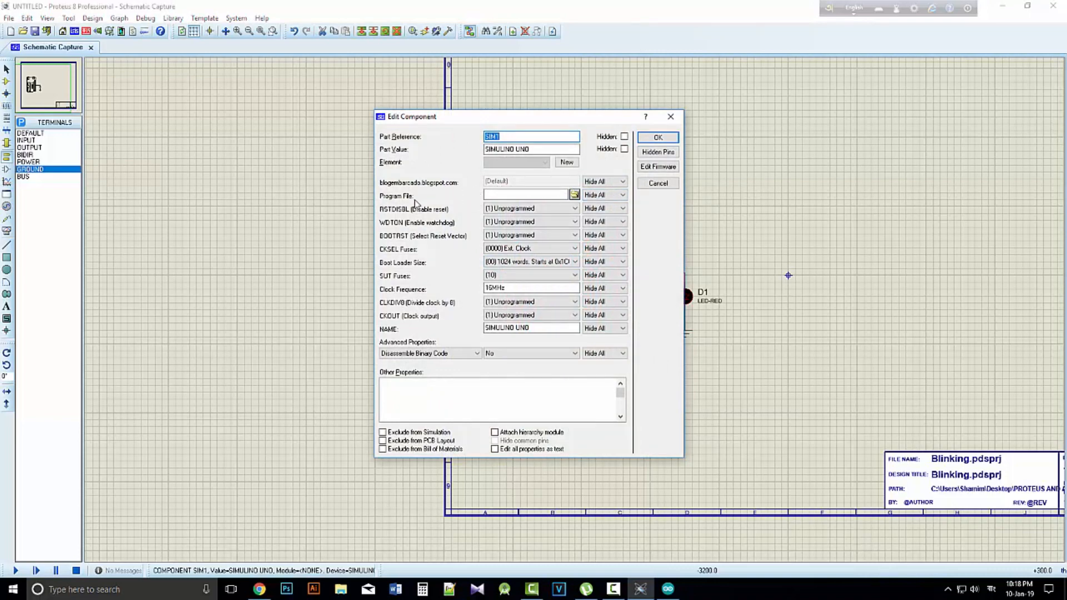
{"action": "left_click", "coordinate": [574, 194]}
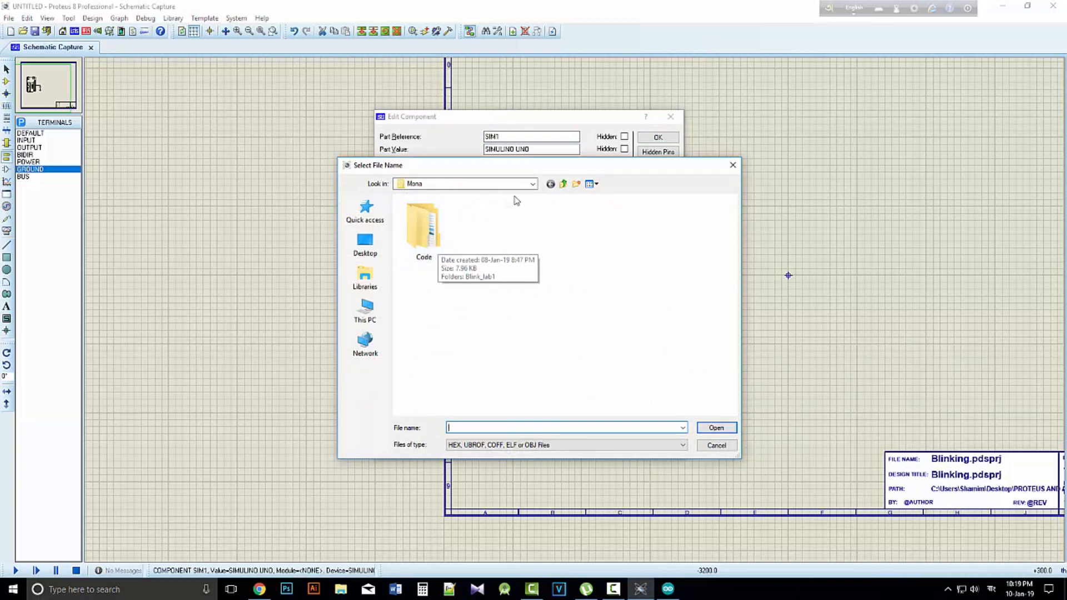
{"action": "left_click", "coordinate": [365, 311]}
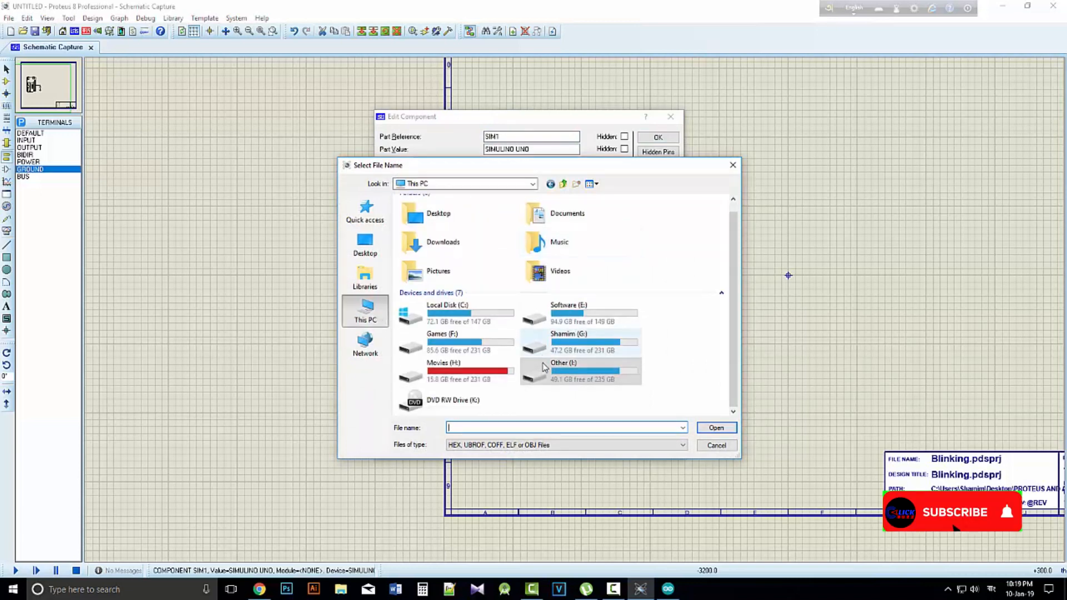
{"action": "double_click", "coordinate": [561, 350]}
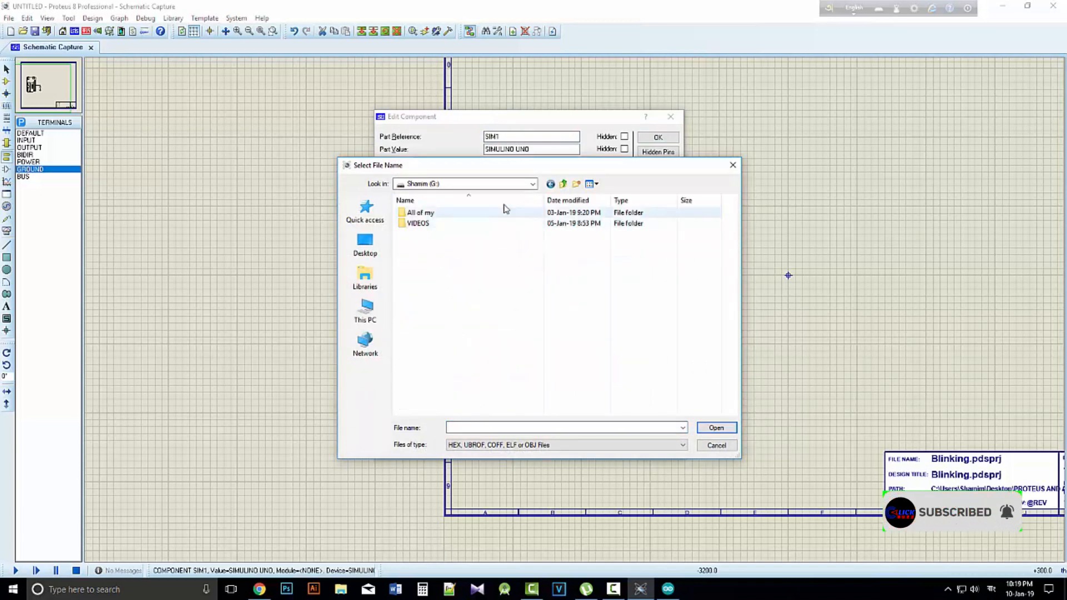
{"action": "left_click", "coordinate": [563, 184]}
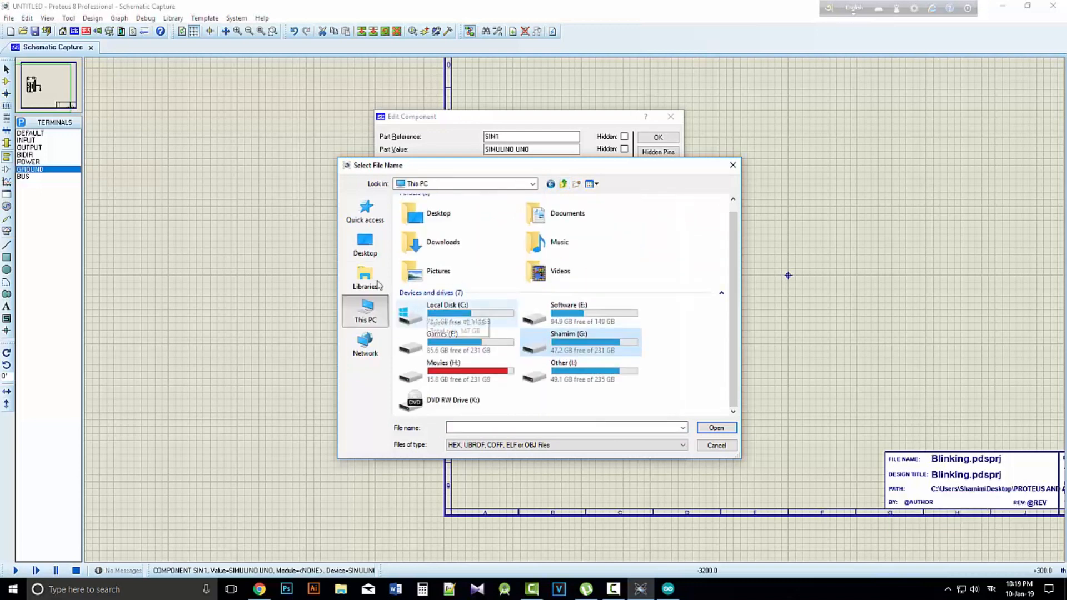
Load Blinking1.ino.standard.hex from the Blinking1 folder inside the desktop's PROTEUS AND ARDUINO folder as the board's program file, and apply the component settings
{"action": "left_click", "coordinate": [365, 244]}
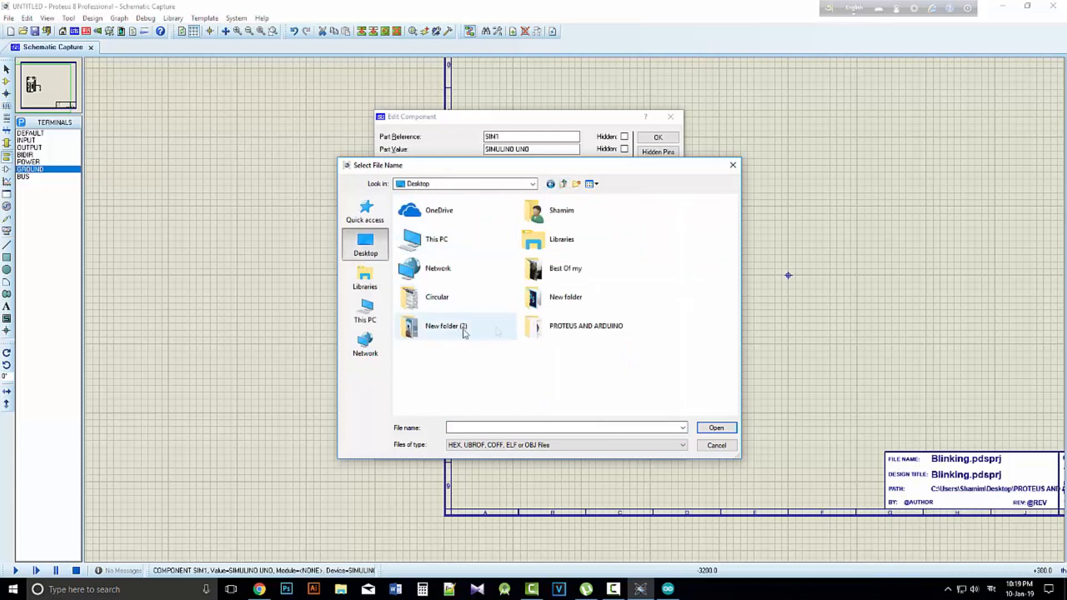
{"action": "double_click", "coordinate": [551, 334]}
{"action": "double_click", "coordinate": [428, 214]}
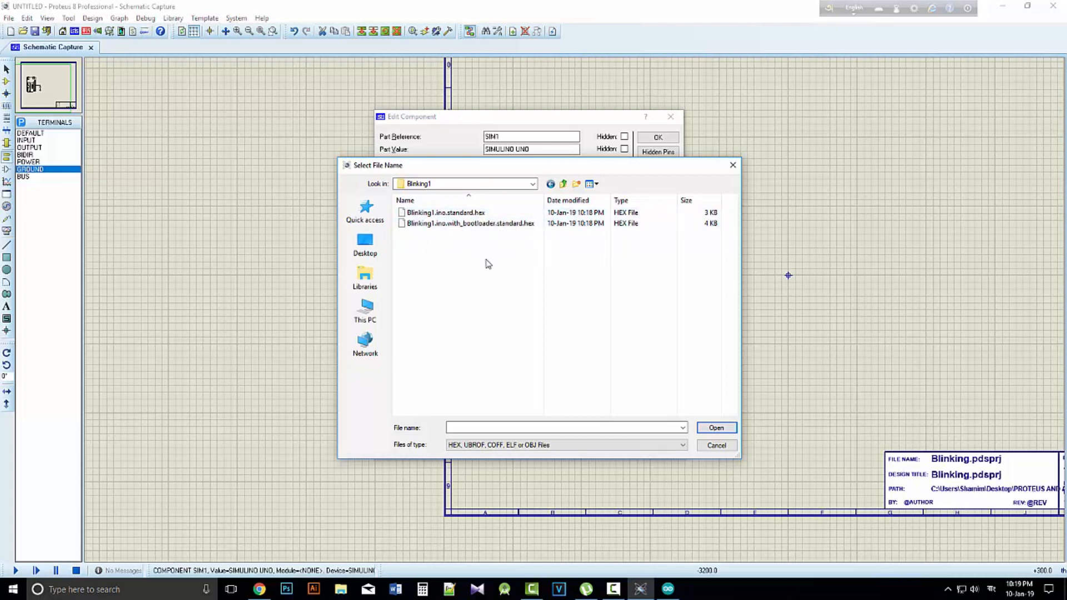
{"action": "left_click", "coordinate": [453, 216]}
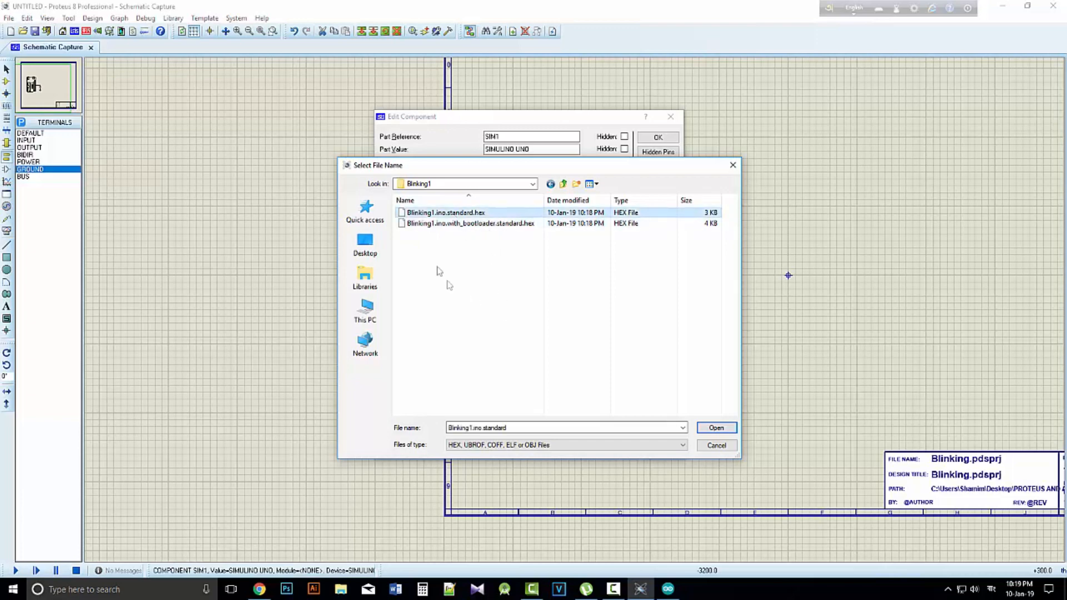
{"action": "left_click", "coordinate": [717, 429]}
{"action": "left_click", "coordinate": [656, 139]}
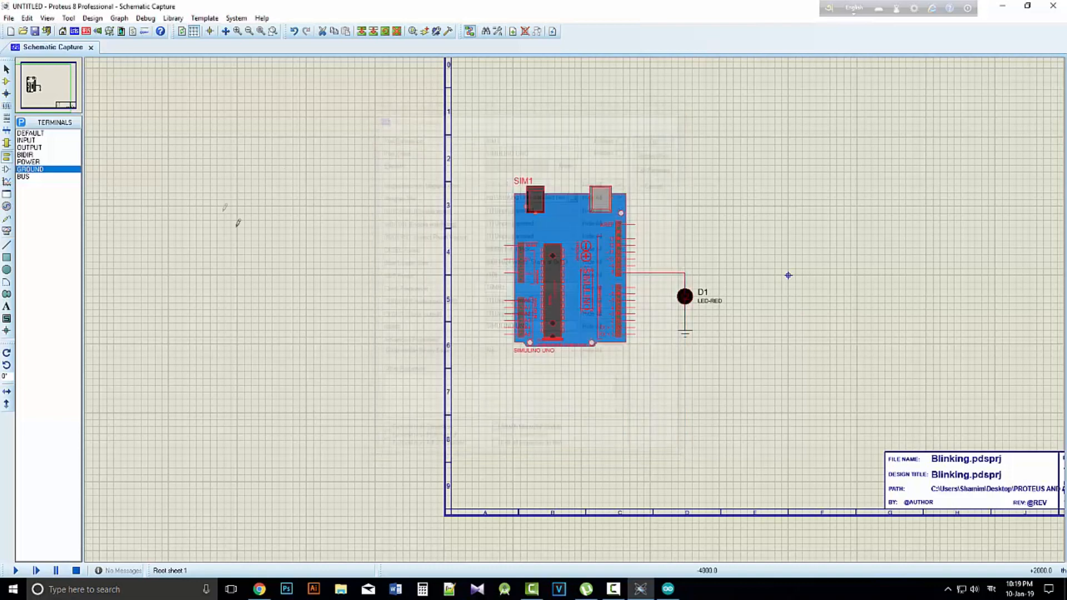
Run the simulation of the LED blinking circuit to watch the LED, and stop it
{"action": "left_click", "coordinate": [588, 277]}
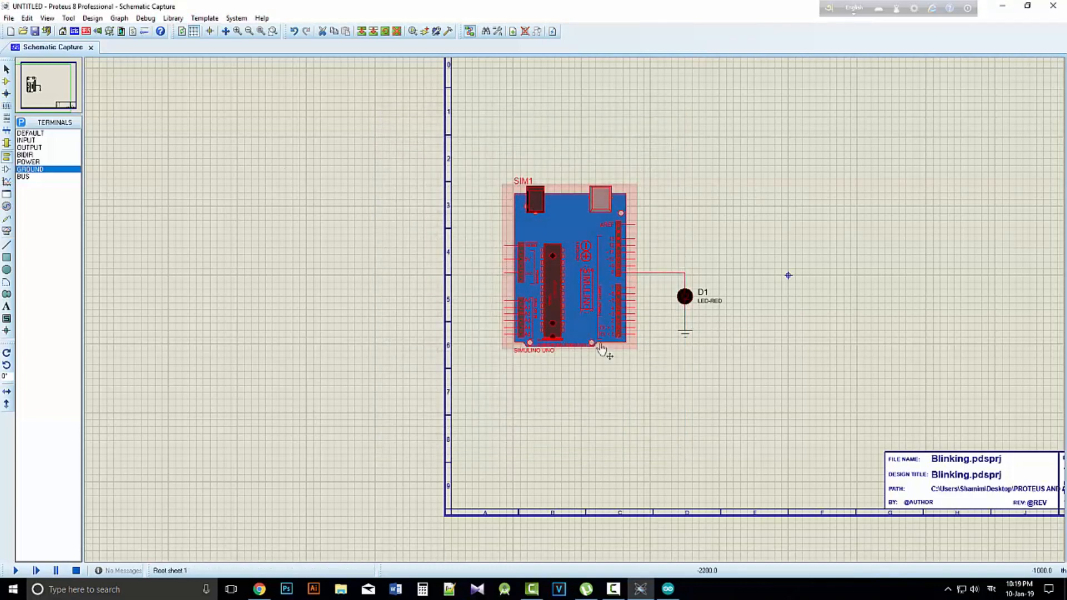
{"action": "left_click", "coordinate": [18, 571]}
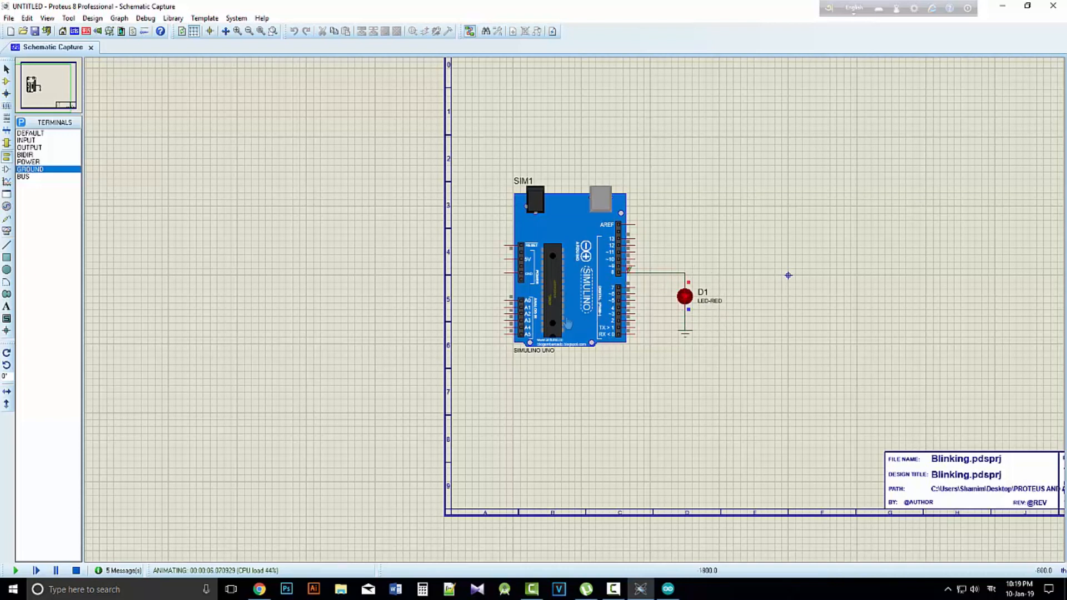
{"action": "left_click", "coordinate": [75, 571]}
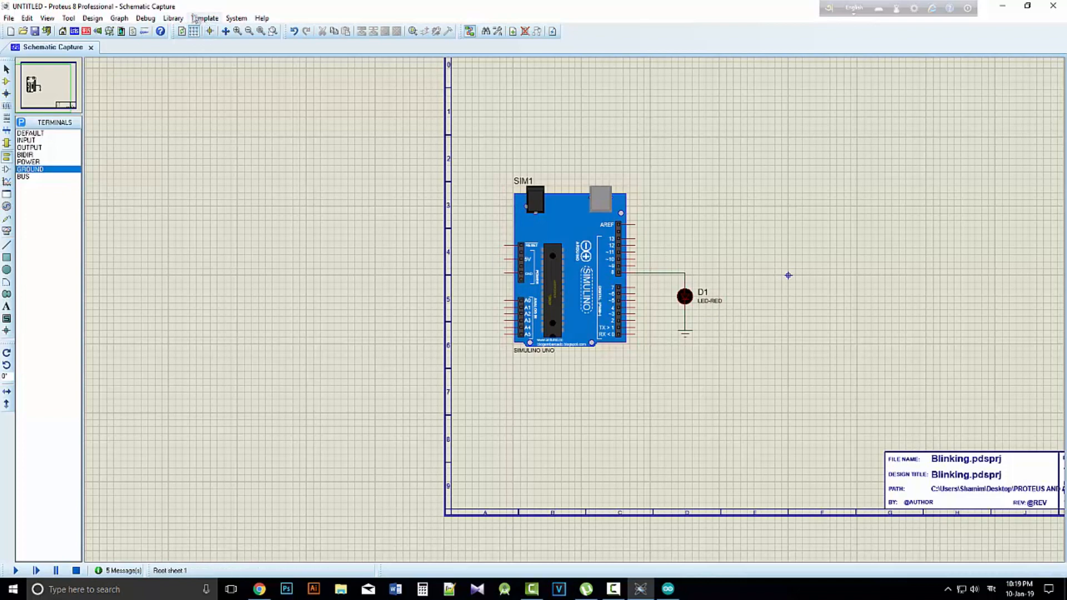
Open and close the parts library, and place a second LED-RED to the right of LED D1 in the schematic
{"action": "left_click", "coordinate": [173, 17]}
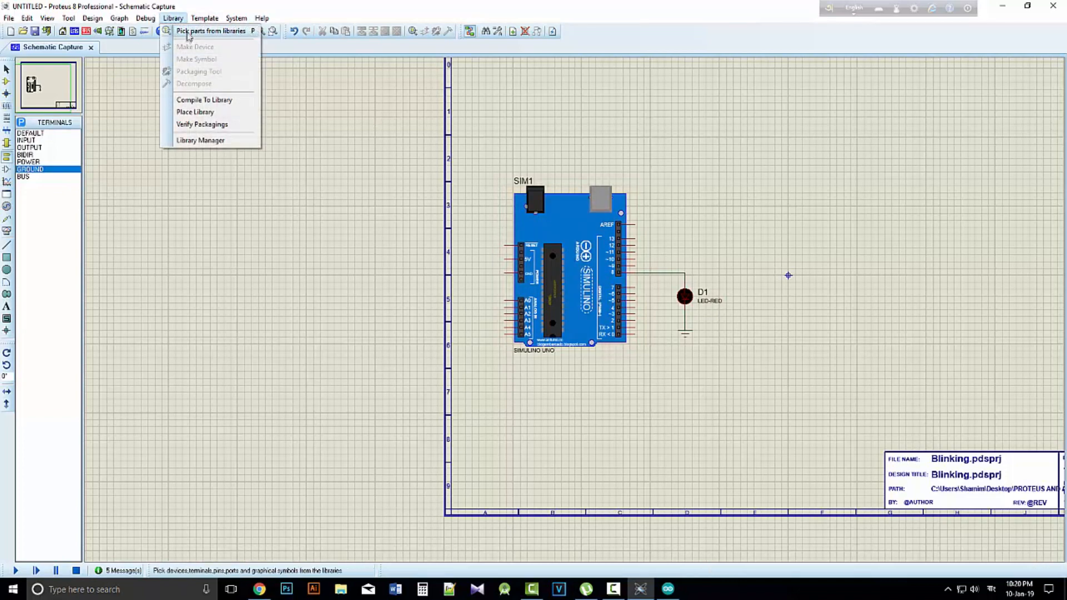
{"action": "left_click", "coordinate": [212, 29]}
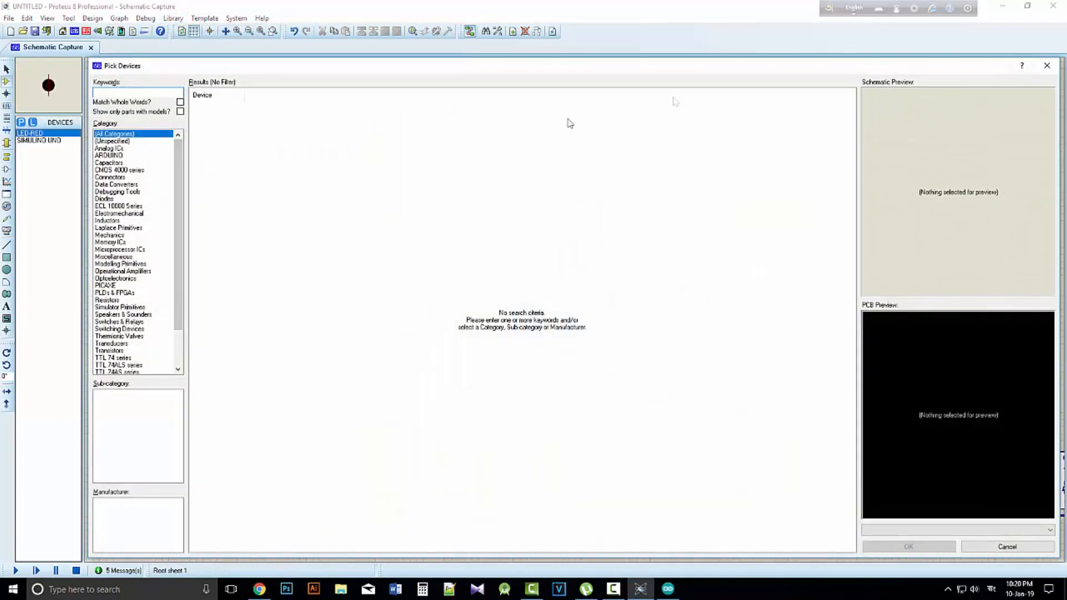
{"action": "left_click", "coordinate": [1047, 65]}
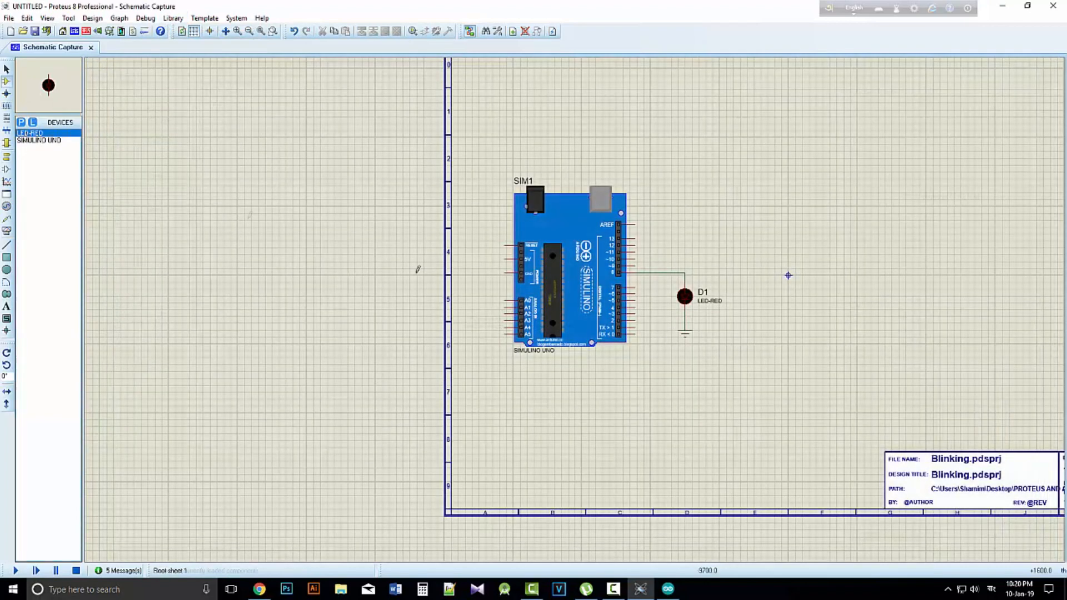
{"action": "left_click", "coordinate": [732, 293]}
{"action": "left_click", "coordinate": [737, 298]}
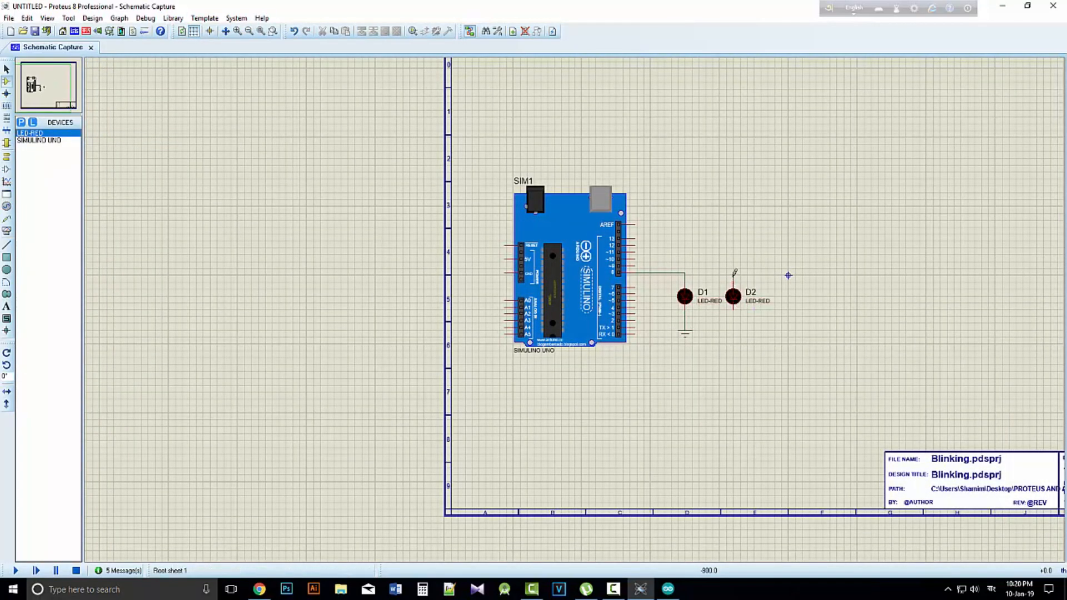
Wire LED D2 in parallel with D1, joining its upper pin to the pin 8 wire and its lower pin to the ground wire
{"action": "left_click", "coordinate": [685, 273]}
{"action": "left_click", "coordinate": [734, 309]}
{"action": "left_click", "coordinate": [687, 316]}
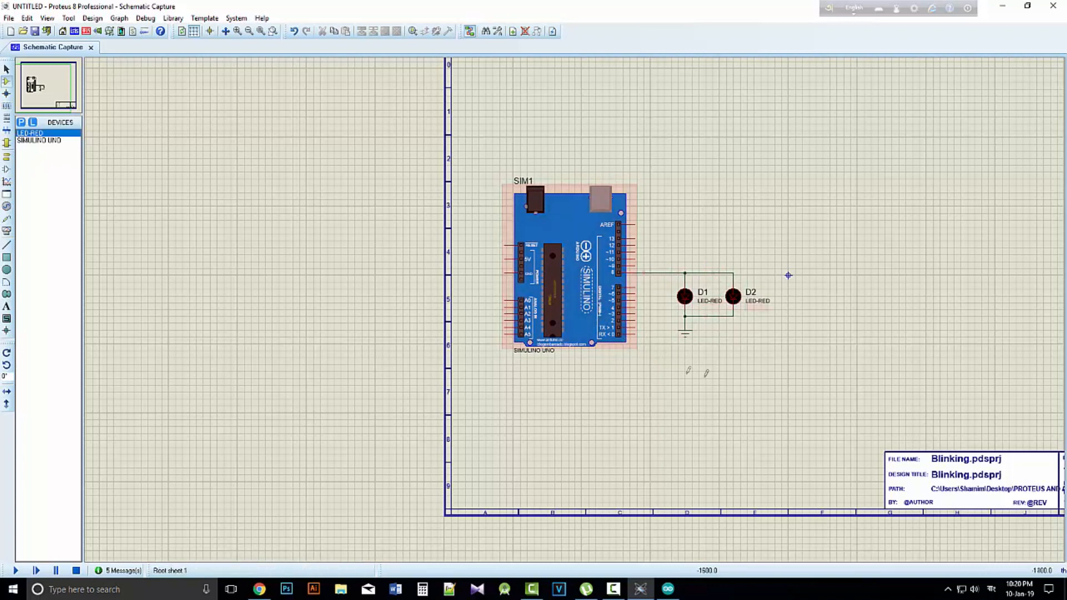
Reload Blinking1.ino.standard.hex as the Simulino Uno board's program file, and run the two-LED simulation before stopping it
{"action": "double_click", "coordinate": [571, 286]}
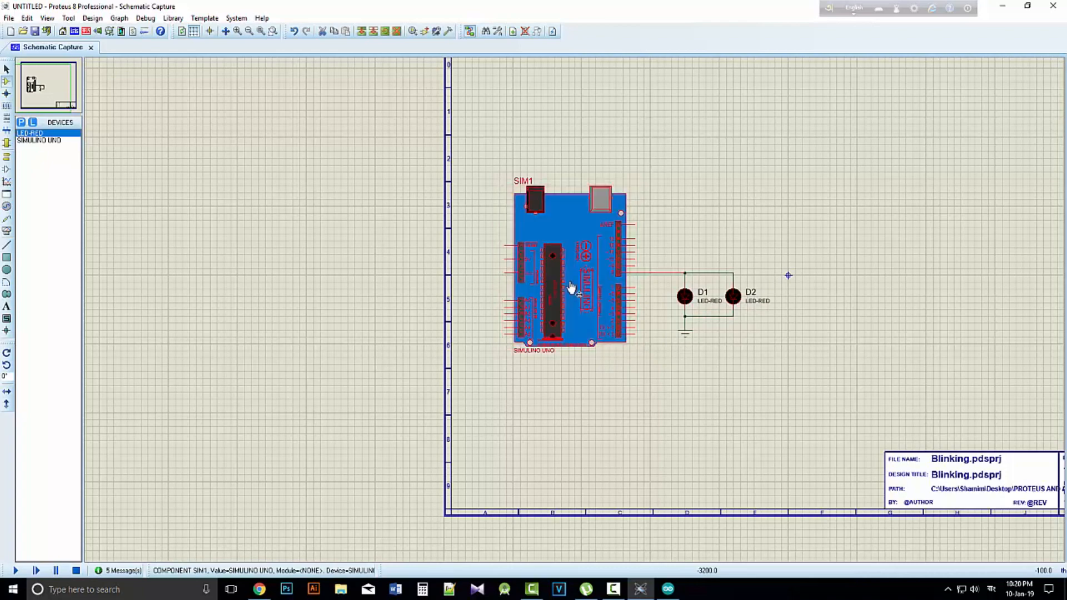
{"action": "left_click", "coordinate": [575, 194]}
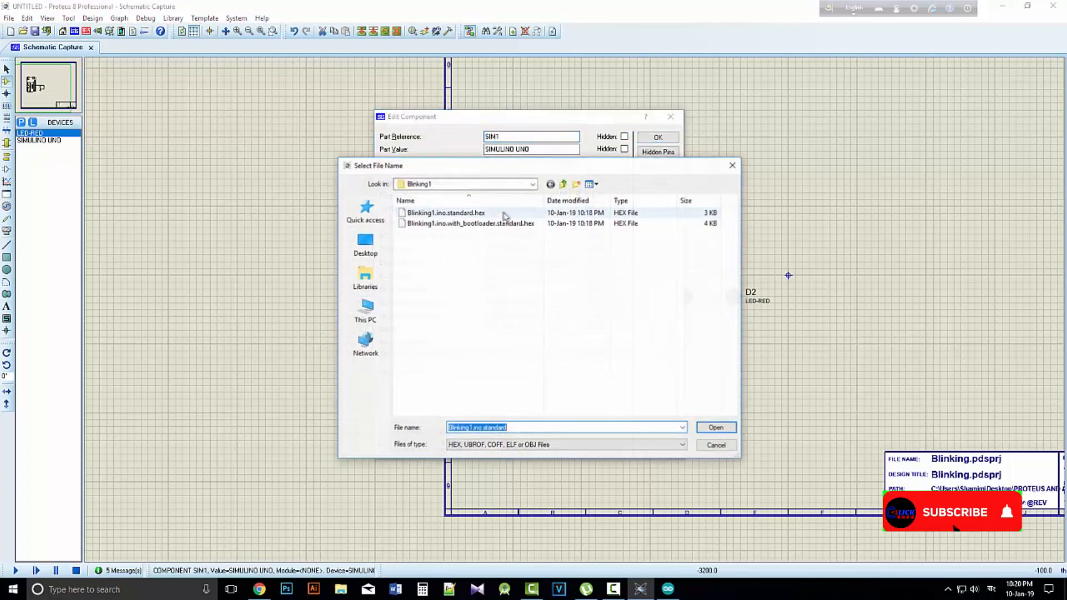
{"action": "double_click", "coordinate": [454, 215]}
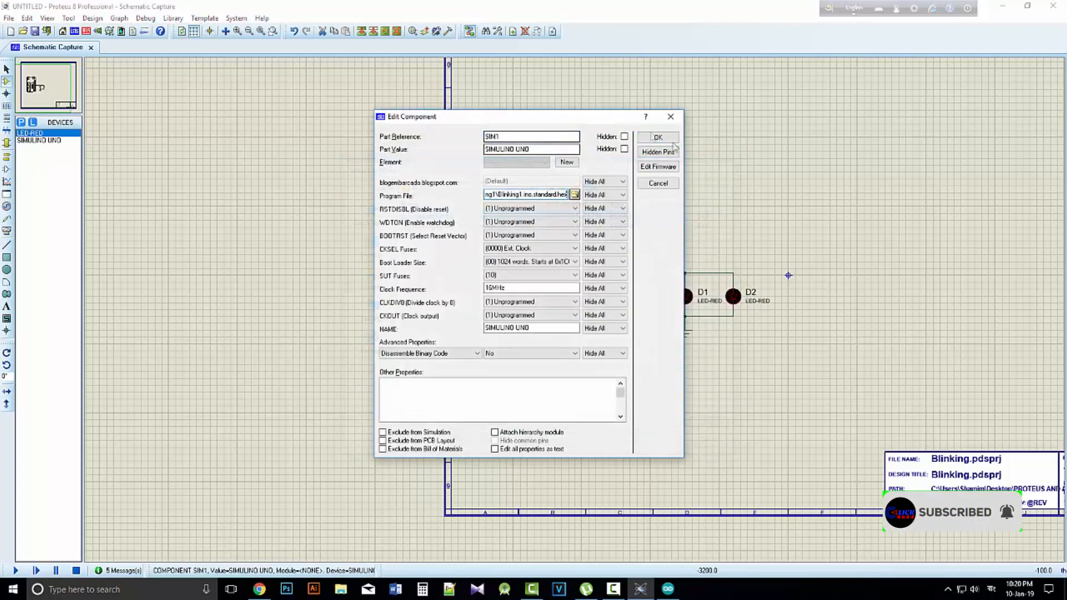
{"action": "left_click", "coordinate": [657, 137]}
{"action": "left_click", "coordinate": [16, 571]}
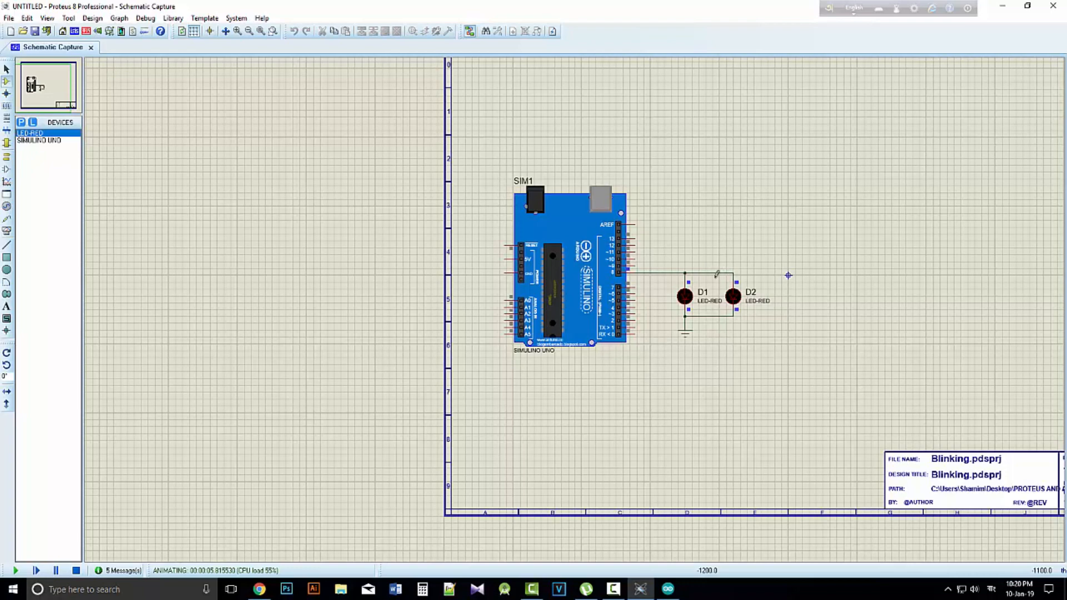
{"action": "left_click", "coordinate": [78, 569]}
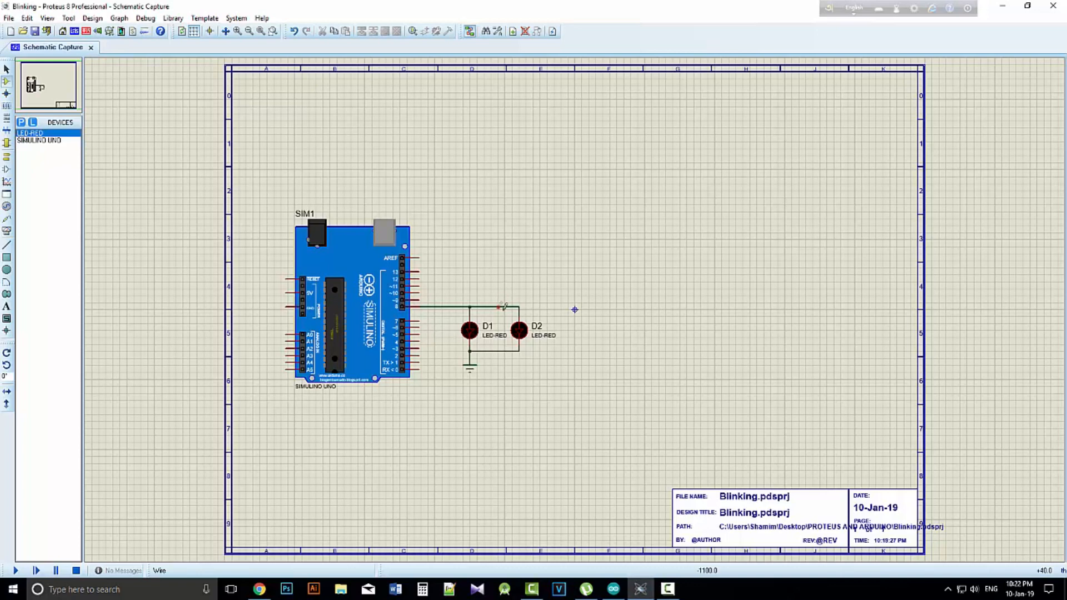
Delete the wire joining the upper pins of D1 and D2, and wire D2's upper pin to board pin 9
{"action": "right_click", "coordinate": [492, 306]}
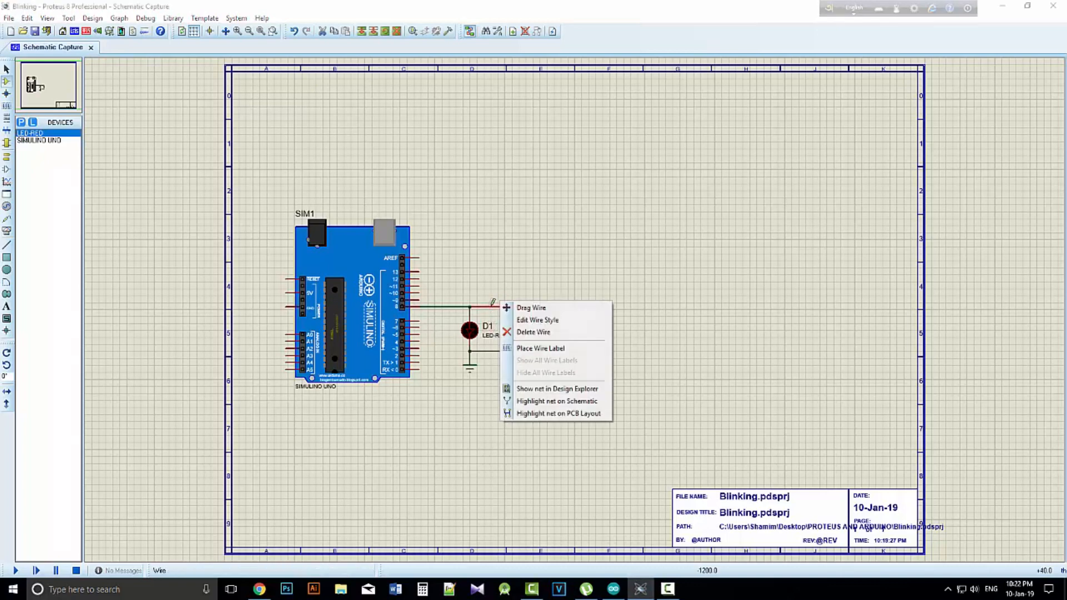
{"action": "left_click", "coordinate": [546, 333]}
{"action": "right_click", "coordinate": [498, 350]}
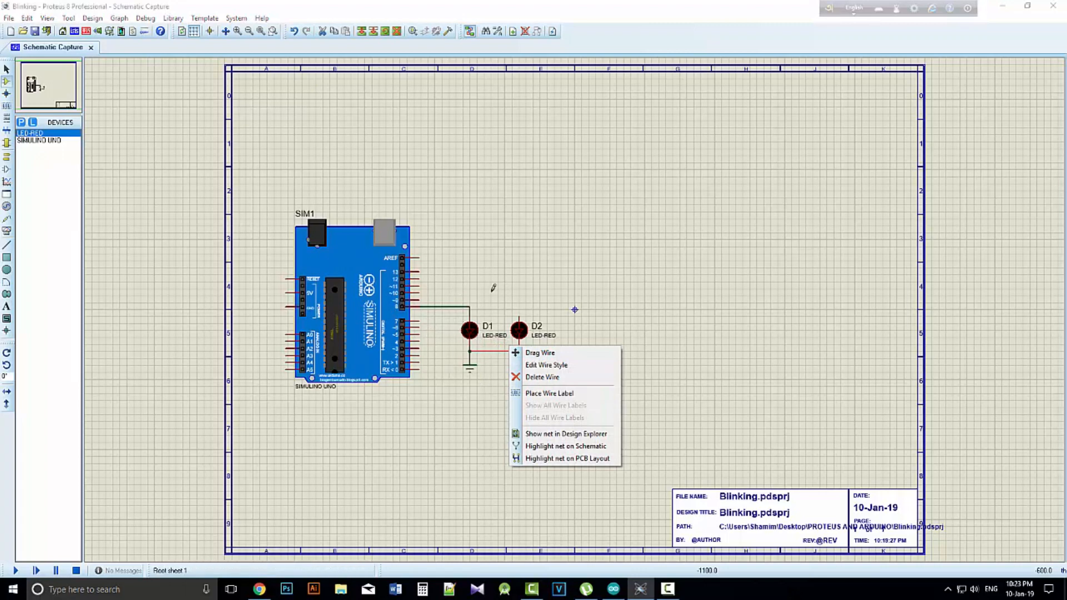
{"action": "left_click", "coordinate": [522, 322]}
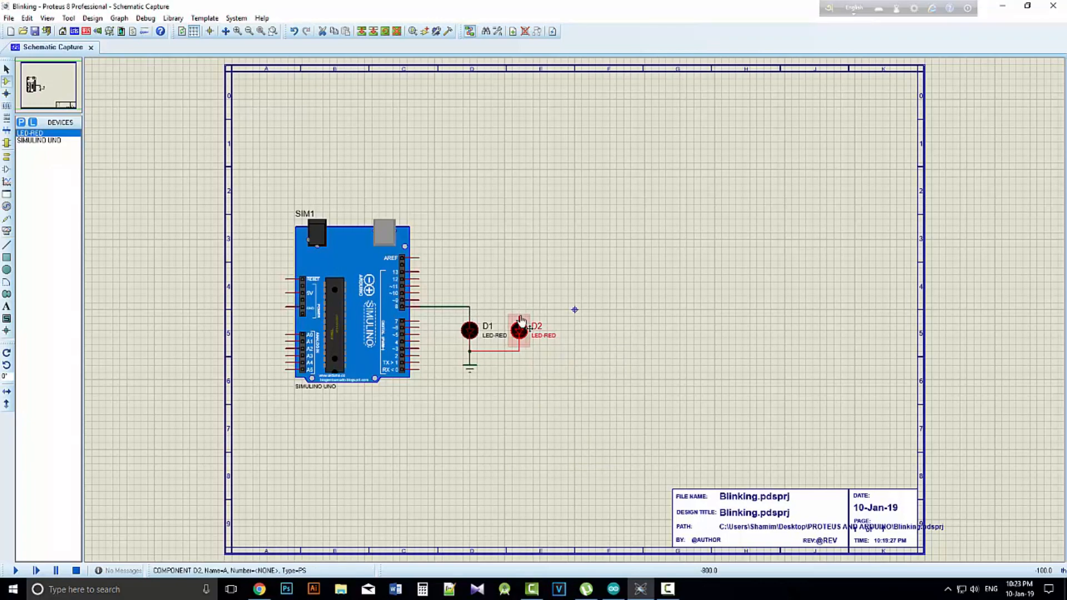
{"action": "left_click_drag", "start_coordinate": [521, 318], "coordinate": [521, 313]}
{"action": "double_click", "coordinate": [519, 314]}
{"action": "left_click", "coordinate": [660, 169]}
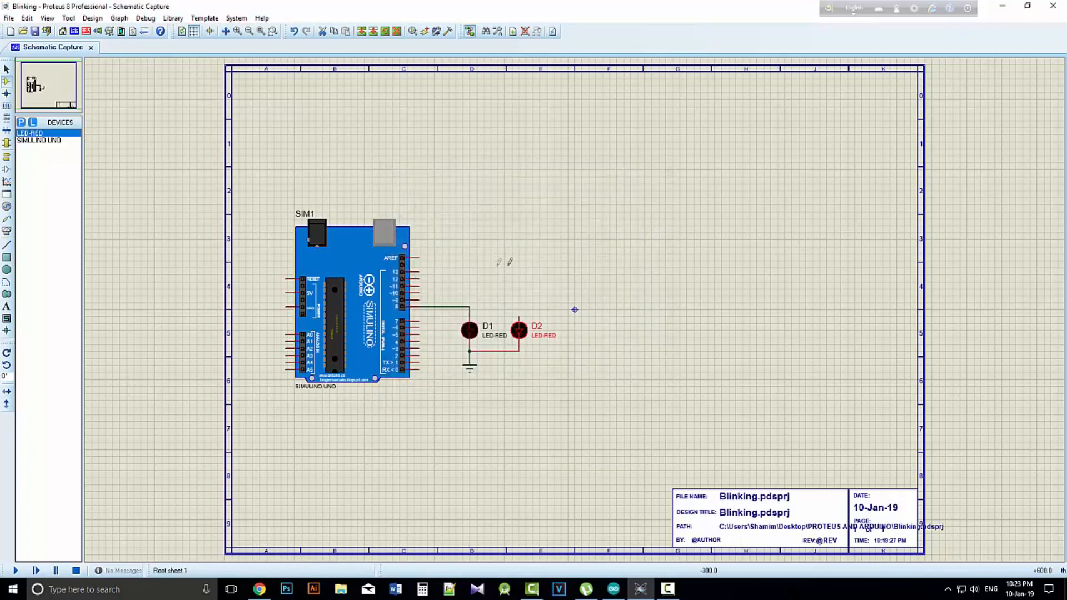
{"action": "left_click", "coordinate": [420, 301]}
{"action": "left_click", "coordinate": [521, 314]}
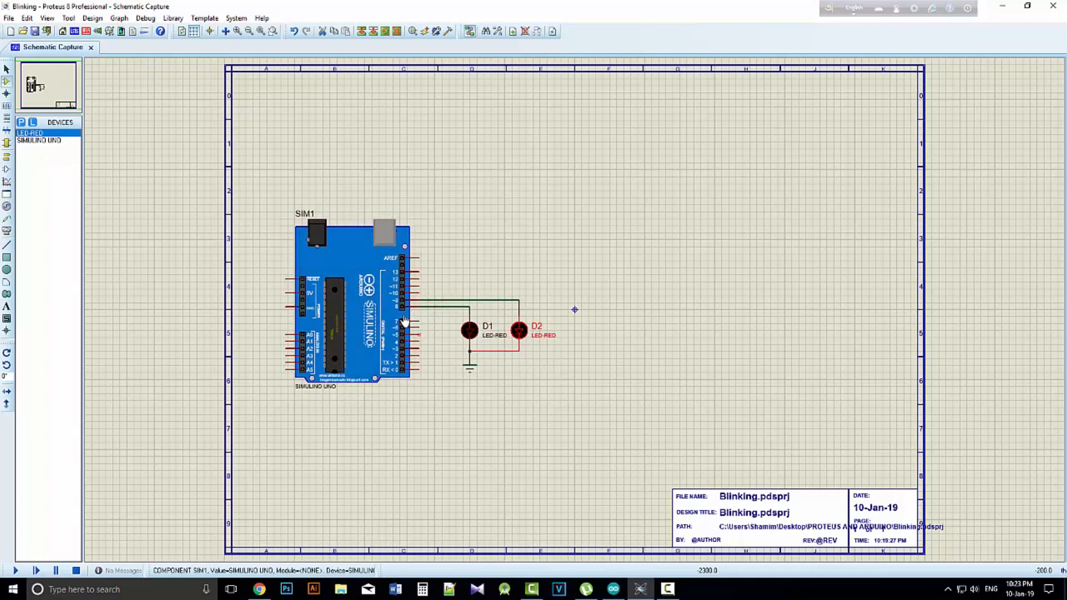
Switch to the Arduino IDE and add pinMode(9, OUTPUT); below the pin 8 line in the setup function
{"action": "left_click", "coordinate": [613, 589]}
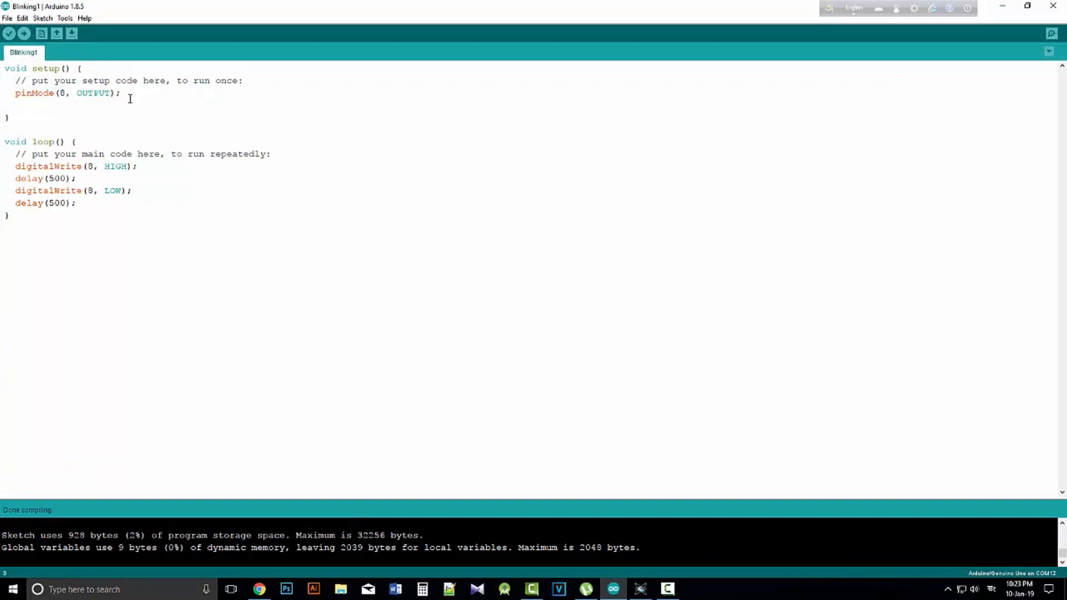
{"action": "left_click", "coordinate": [27, 80]}
{"action": "key", "text": "Return"}
{"action": "key", "text": "BackSpace"}
{"action": "left_click_drag", "start_coordinate": [118, 94], "coordinate": [16, 93]}
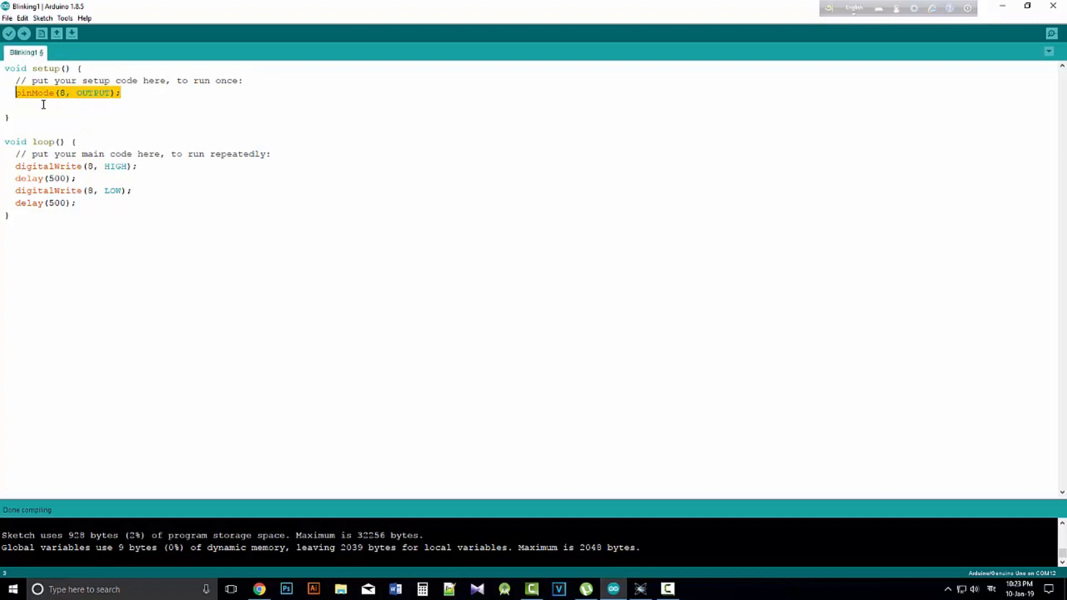
{"action": "key", "text": "ctrl+c"}
{"action": "left_click", "coordinate": [129, 96]}
{"action": "key", "text": "Return"}
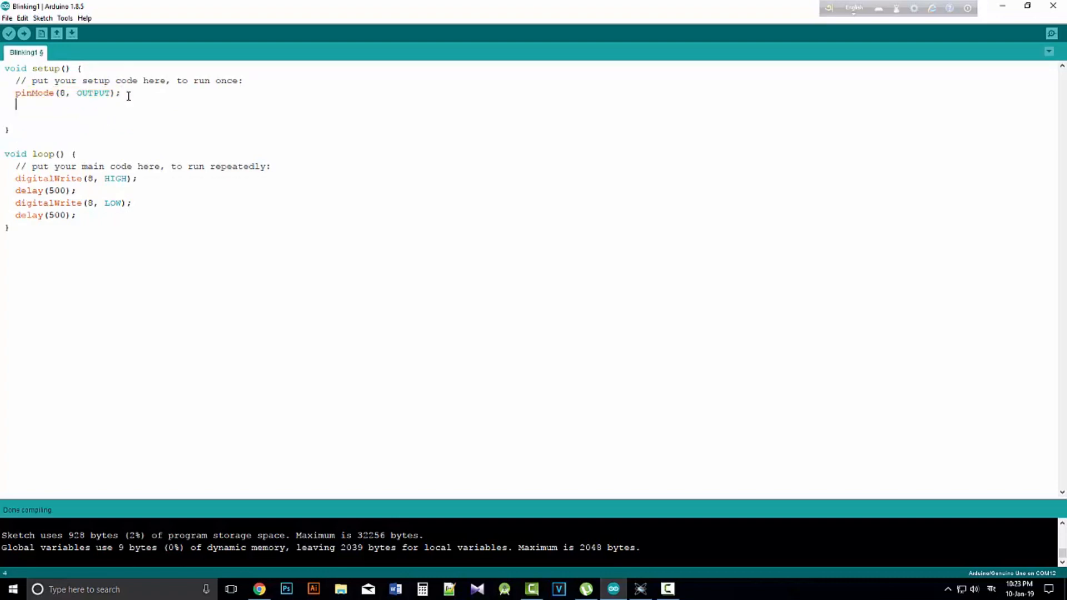
{"action": "key", "text": "ctrl+v"}
{"action": "key", "text": "BackSpace"}
{"action": "type", "text": "9"}
Duplicate the loop's four digitalWrite and delay lines below themselves, and change the copies to pin 9
{"action": "left_click_drag", "start_coordinate": [81, 211], "coordinate": [17, 179]}
{"action": "key", "text": "ctrl+c"}
{"action": "left_click", "coordinate": [55, 229]}
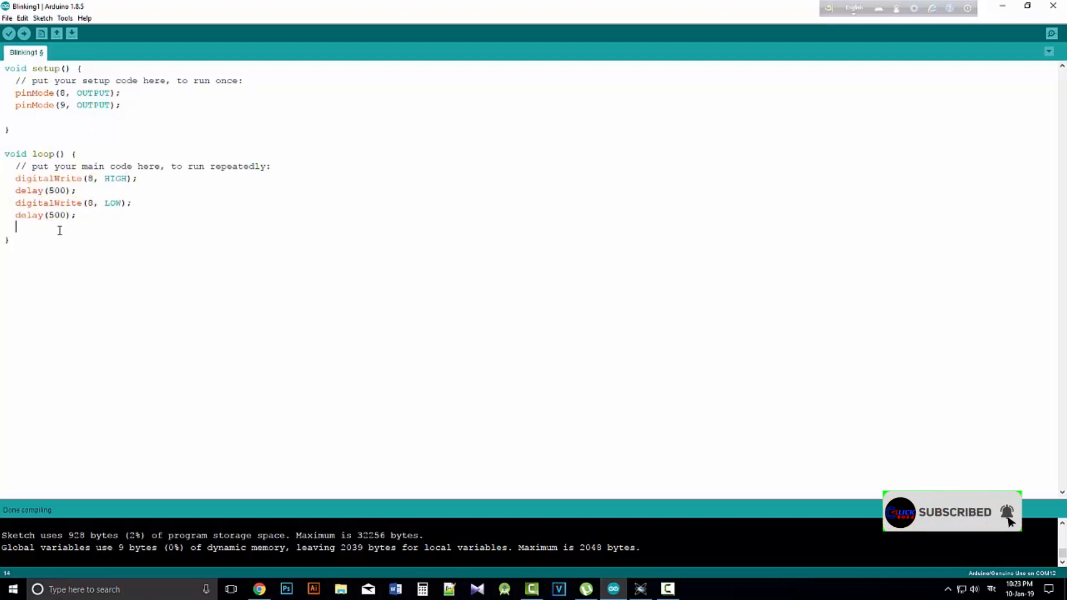
{"action": "key", "text": "ctrl+v"}
{"action": "left_click", "coordinate": [130, 252]}
{"action": "key", "text": "BackSpace"}
{"action": "type", "text": "9"}
{"action": "left_click", "coordinate": [93, 252]}
{"action": "key", "text": "BackSpace"}
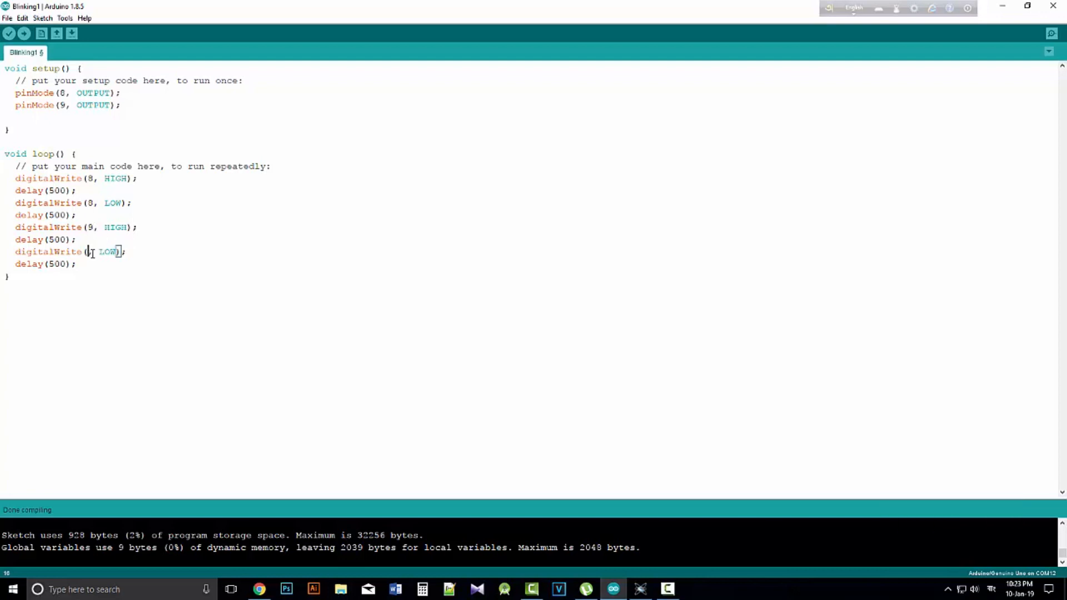
{"action": "type", "text": "9"}
Save the Blinking1 sketch and export its compiled binary
{"action": "key", "text": "ctrl+s"}
{"action": "left_click", "coordinate": [42, 18]}
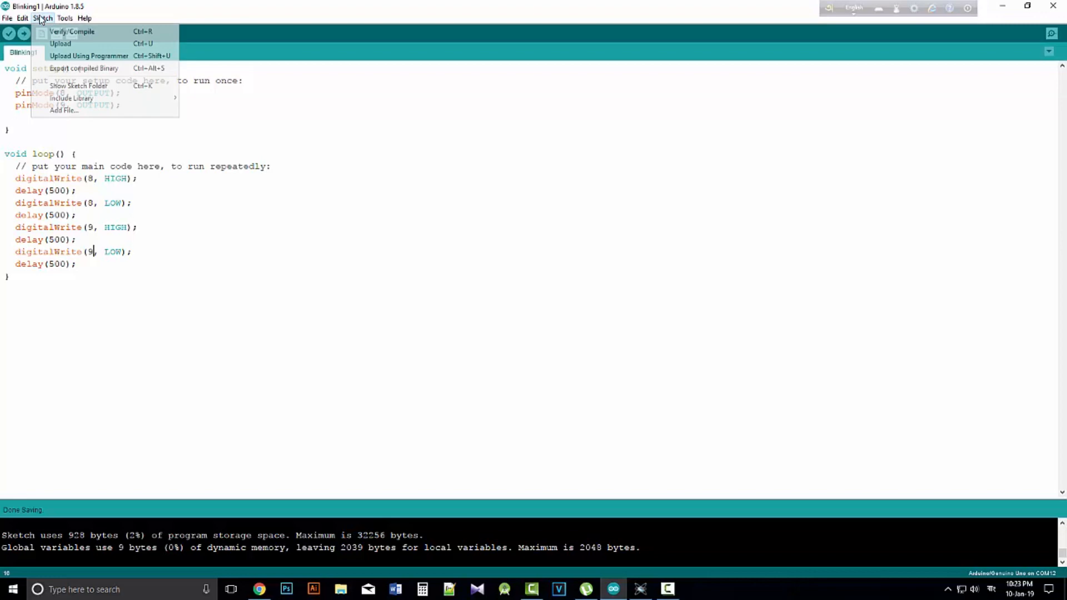
{"action": "left_click", "coordinate": [74, 68]}
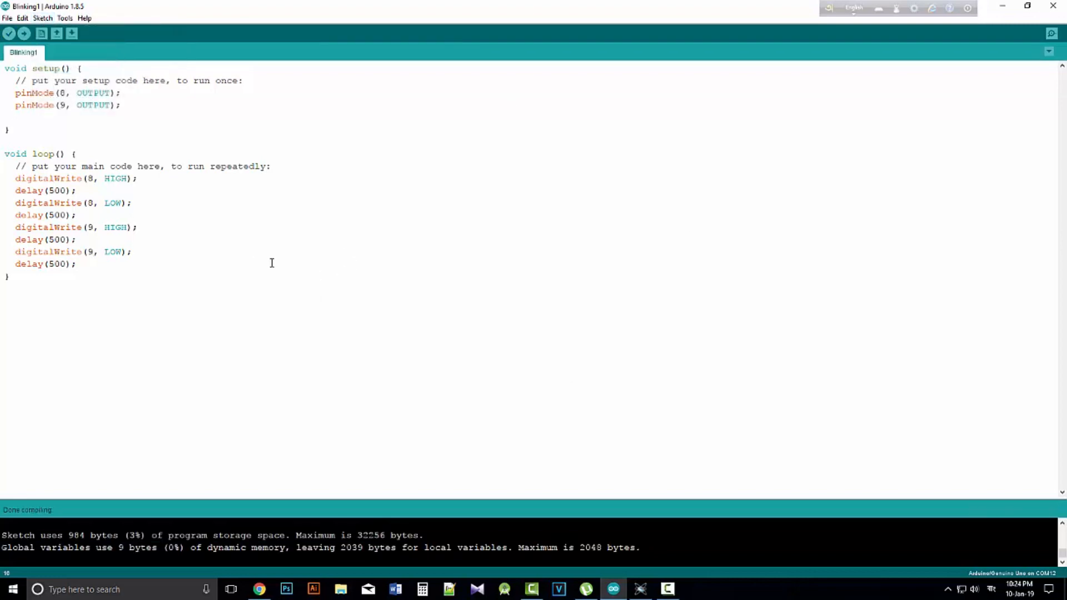
Switch to Proteus and reload Blinking1.ino.standard.hex as the Simulino Uno board's program file
{"action": "left_click", "coordinate": [640, 591]}
{"action": "double_click", "coordinate": [357, 294]}
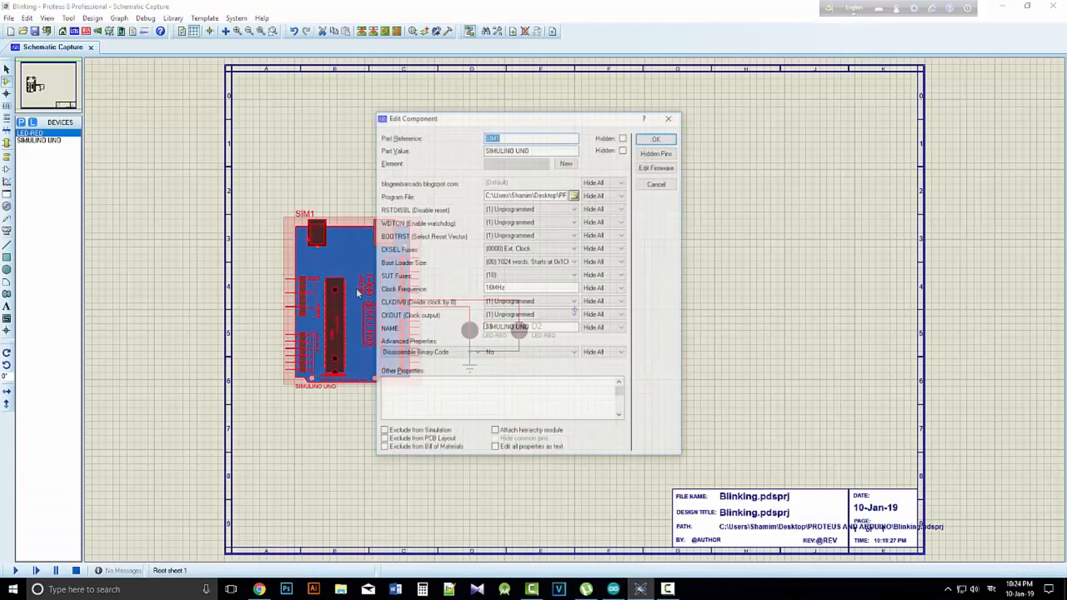
{"action": "left_click", "coordinate": [575, 194]}
{"action": "double_click", "coordinate": [550, 212]}
{"action": "left_click", "coordinate": [657, 139]}
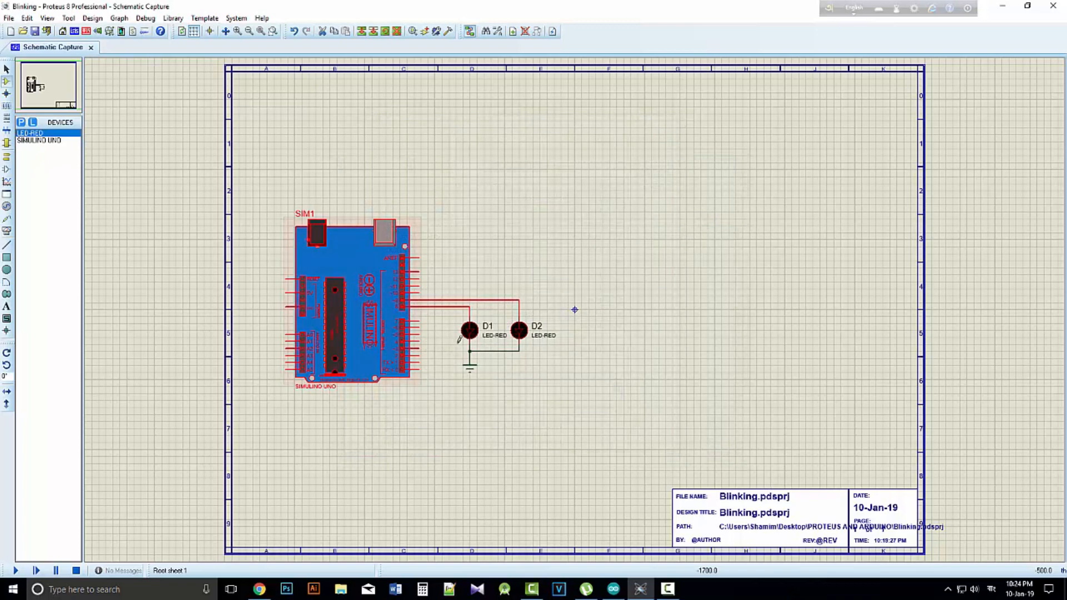
Run the simulation to watch D1 and D2, compare their blinking with the Arduino sketch, and stop the simulation
{"action": "left_click", "coordinate": [16, 571]}
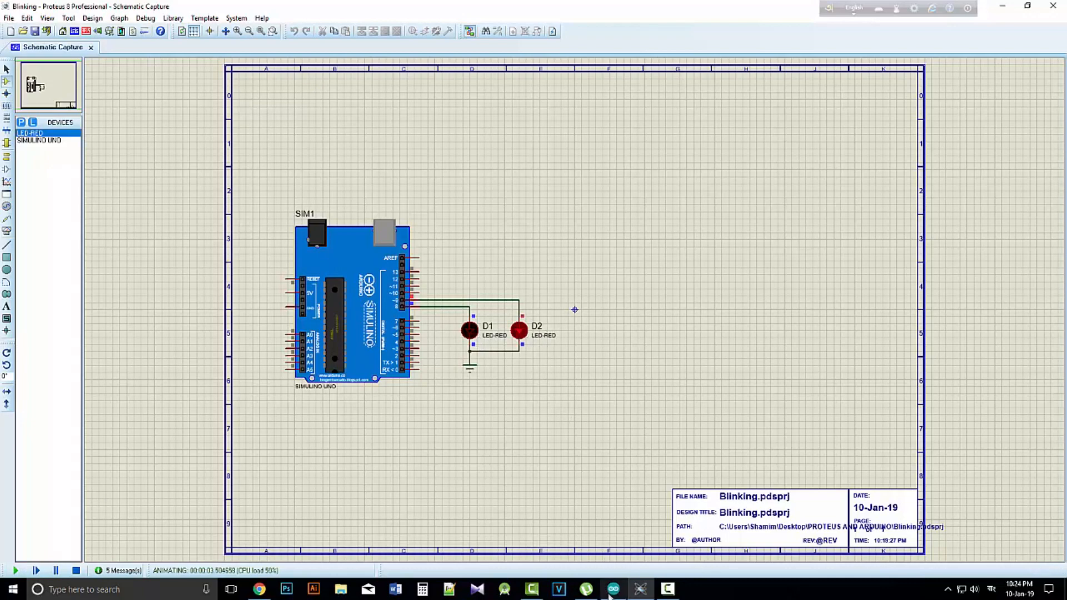
{"action": "key", "text": "alt+Tab"}
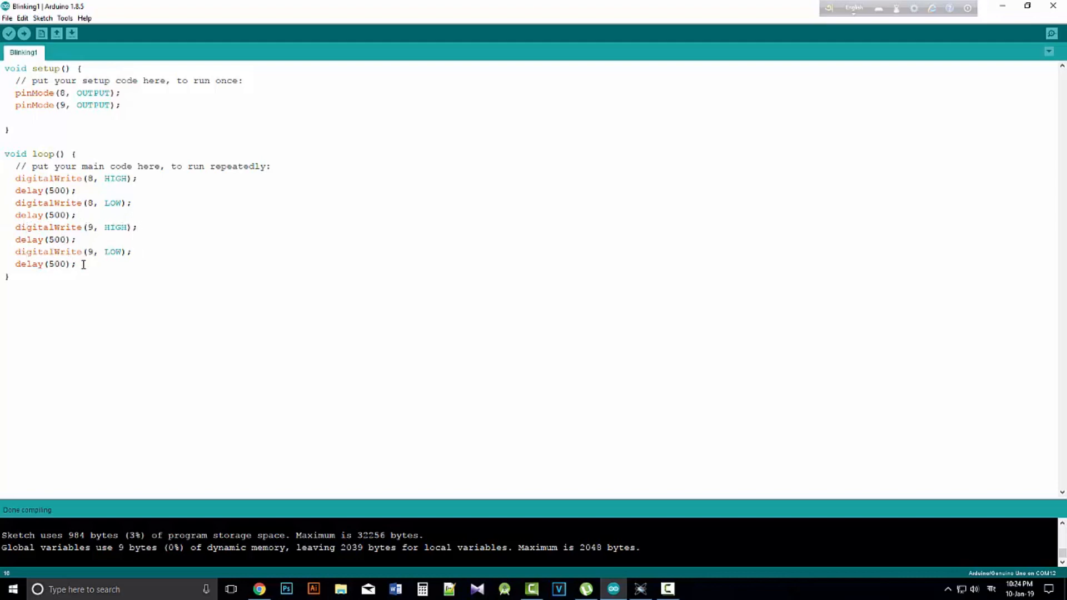
{"action": "left_click", "coordinate": [1002, 6]}
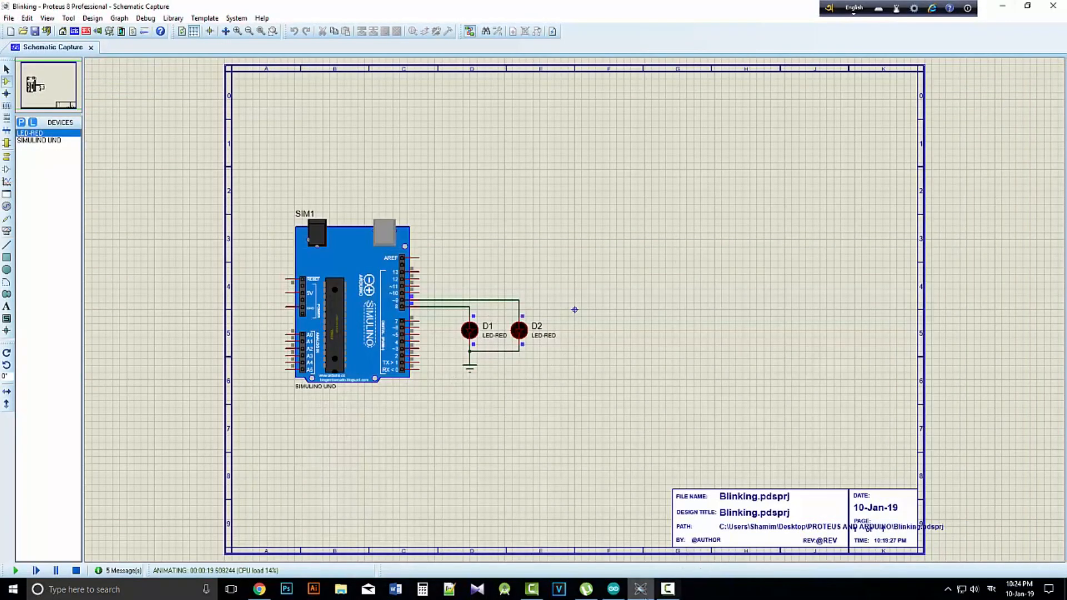
{"action": "left_click", "coordinate": [638, 594]}
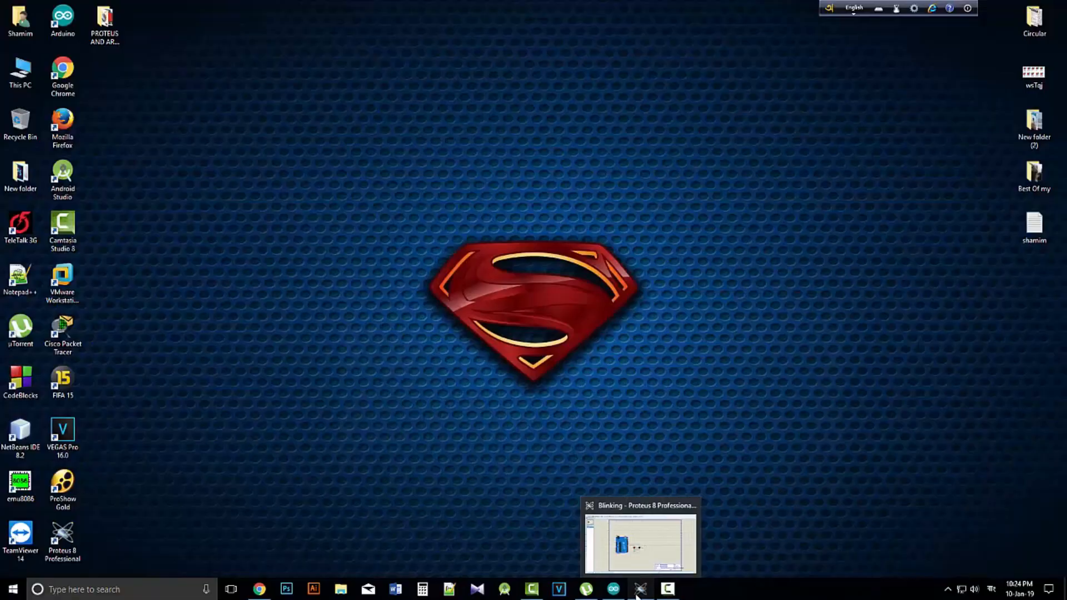
{"action": "left_click", "coordinate": [638, 593]}
{"action": "left_click", "coordinate": [76, 570]}
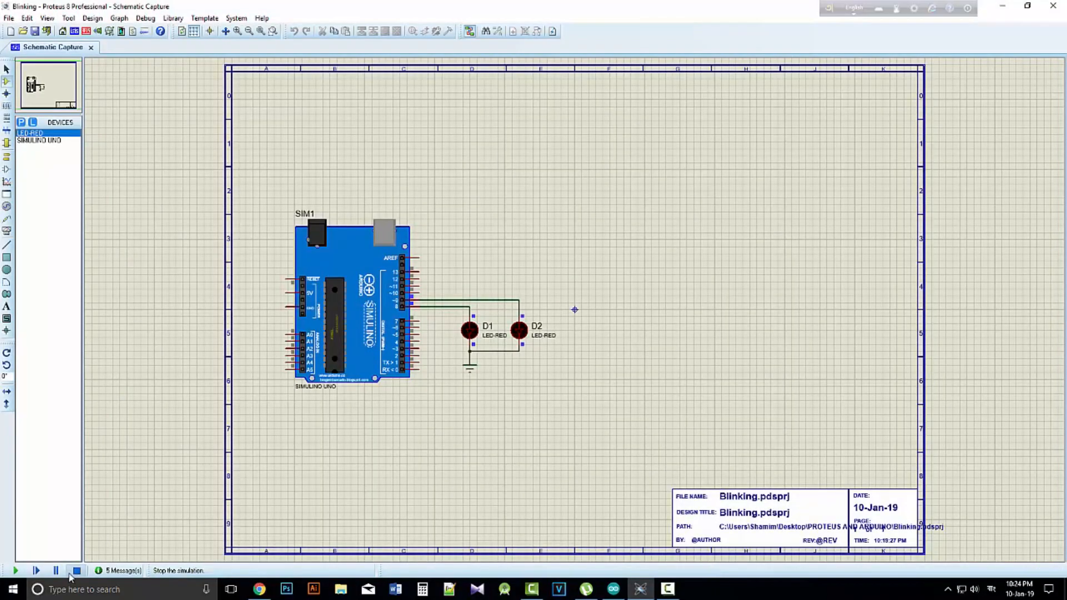
In the Arduino sketch, remove the delay after digitalWrite(8, LOW); and move digitalWrite(9, HIGH); directly below digitalWrite(8, HIGH);
{"action": "left_click", "coordinate": [614, 589]}
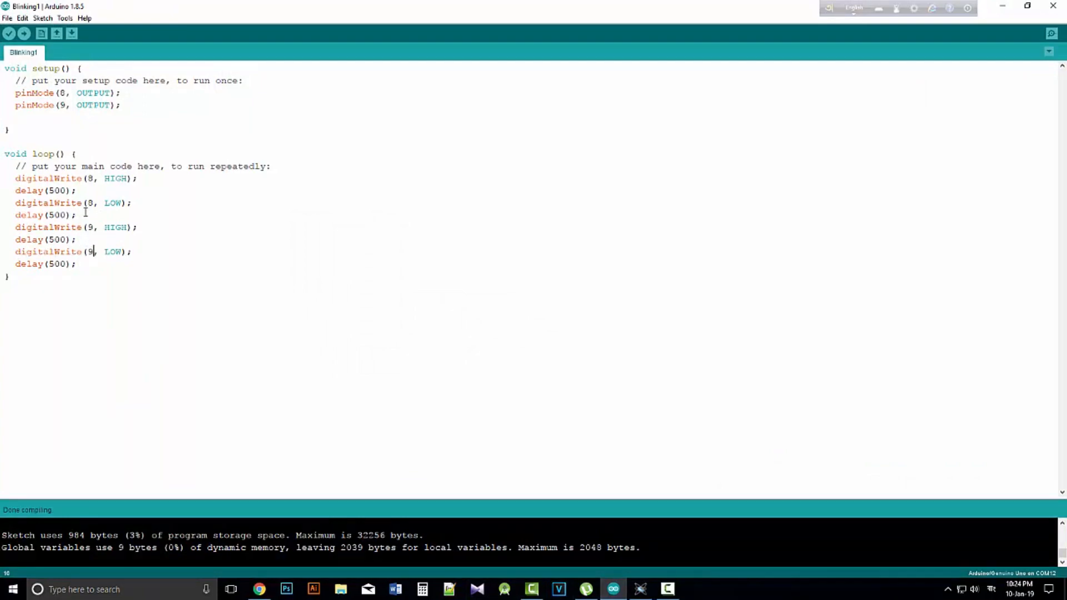
{"action": "left_click_drag", "start_coordinate": [79, 215], "coordinate": [2, 215]}
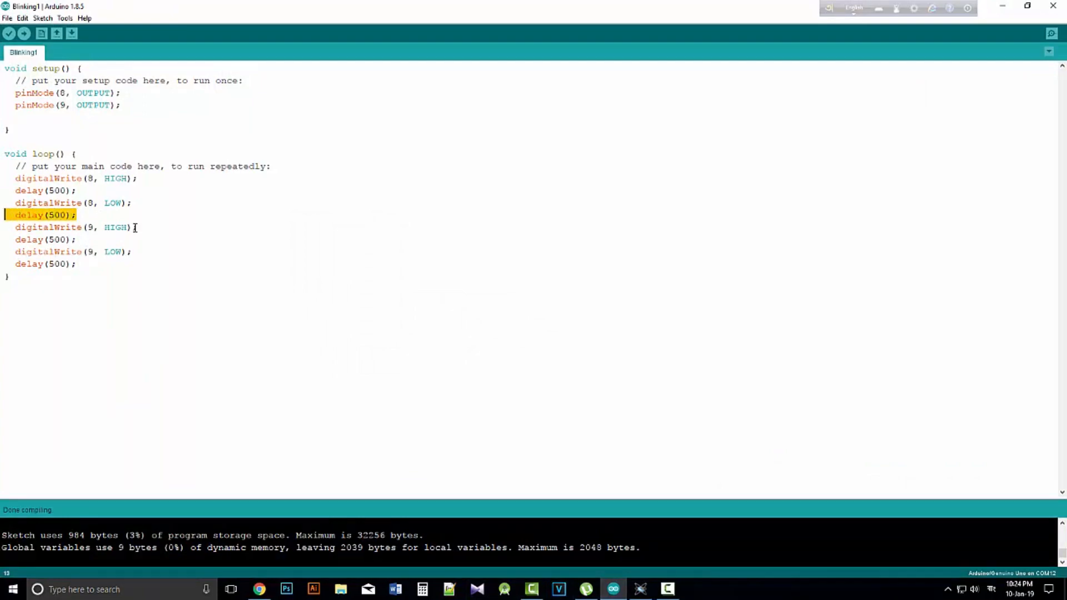
{"action": "key", "text": "BackSpace"}
{"action": "left_click_drag", "start_coordinate": [137, 228], "coordinate": [15, 227]}
{"action": "key", "text": "ctrl+c"}
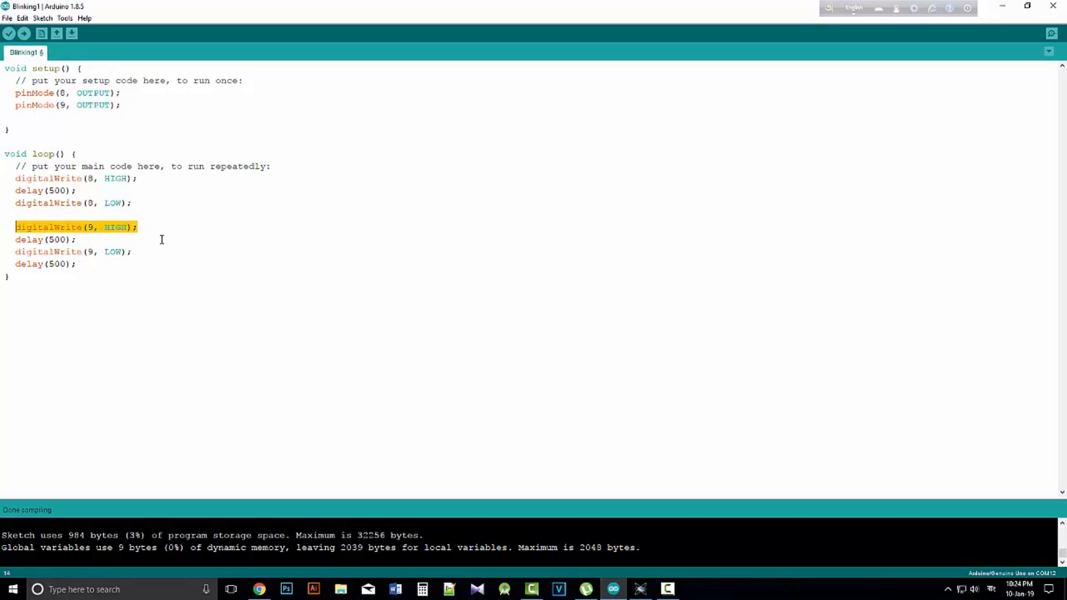
{"action": "key", "text": "BackSpace"}
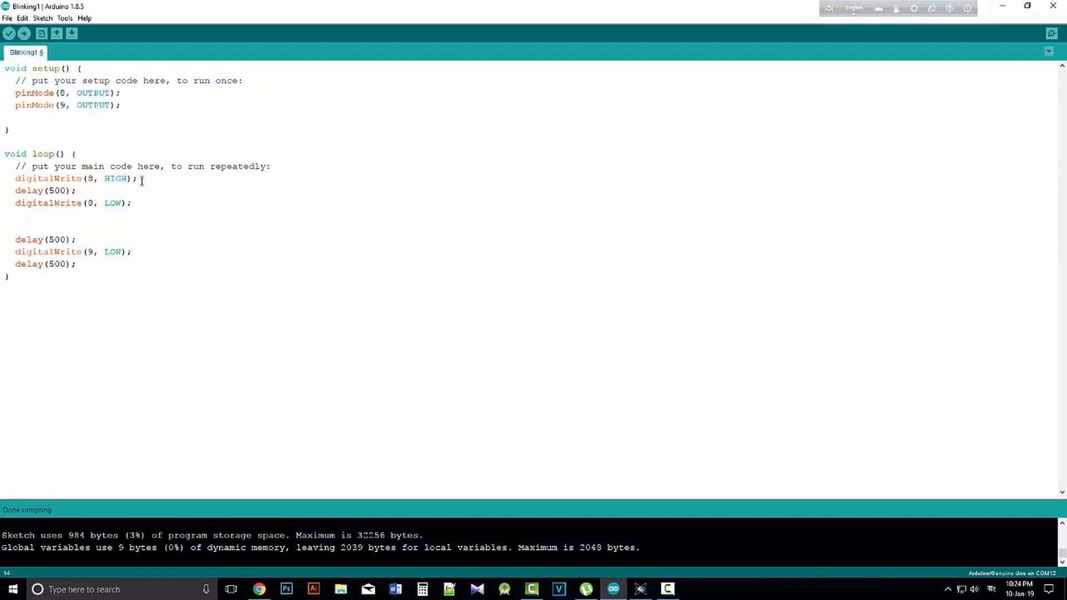
{"action": "left_click", "coordinate": [142, 183]}
{"action": "key", "text": "Return"}
{"action": "key", "text": "ctrl+v"}
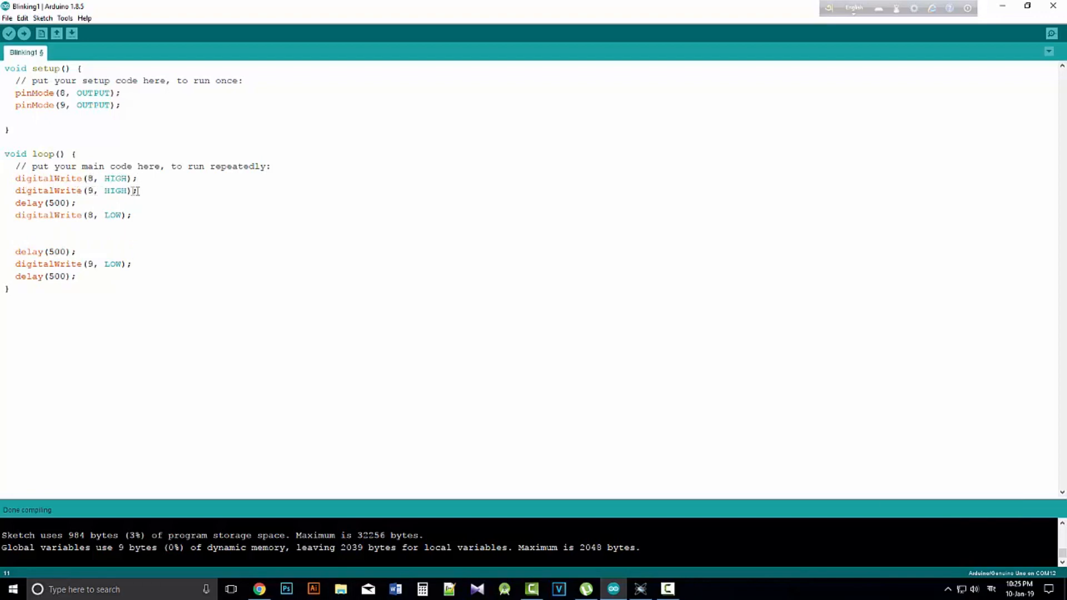
Remove the delay(500); and the blank lines between digitalWrite(8, LOW); and digitalWrite(9, LOW);
{"action": "left_click", "coordinate": [82, 205]}
{"action": "left_click_drag", "start_coordinate": [87, 255], "coordinate": [2, 253]}
{"action": "key", "text": "BackSpace"}
{"action": "key", "text": "BackSpace"}
{"action": "key", "text": "BackSpace"}
{"action": "key", "text": "BackSpace"}
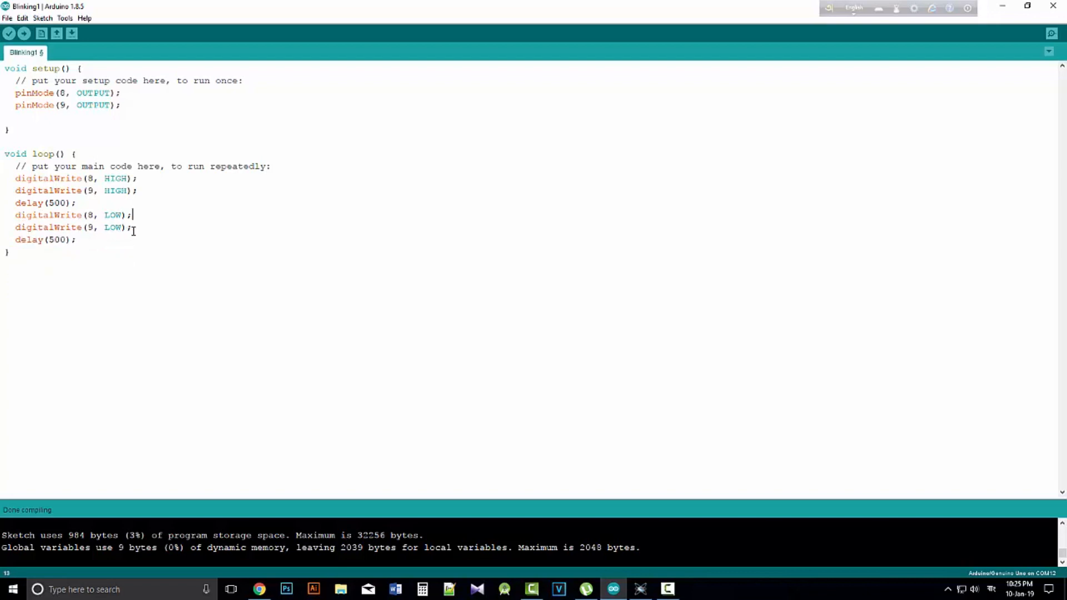
Save the edited Blinking1 sketch and export its compiled binary again
{"action": "left_click", "coordinate": [67, 247]}
{"action": "key", "text": "ctrl+s"}
{"action": "left_click", "coordinate": [51, 19]}
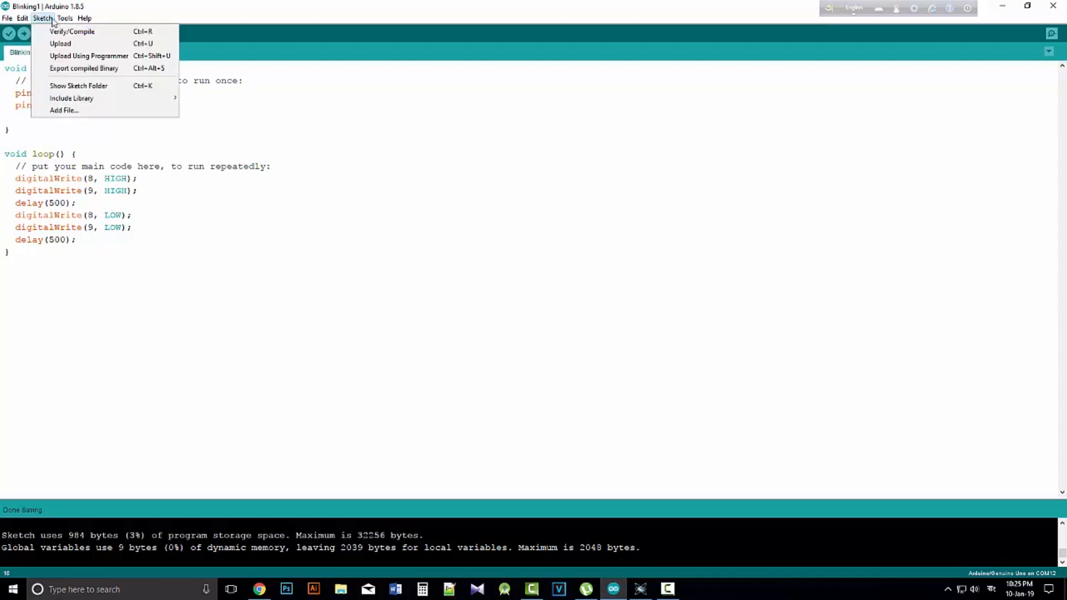
{"action": "left_click", "coordinate": [81, 67]}
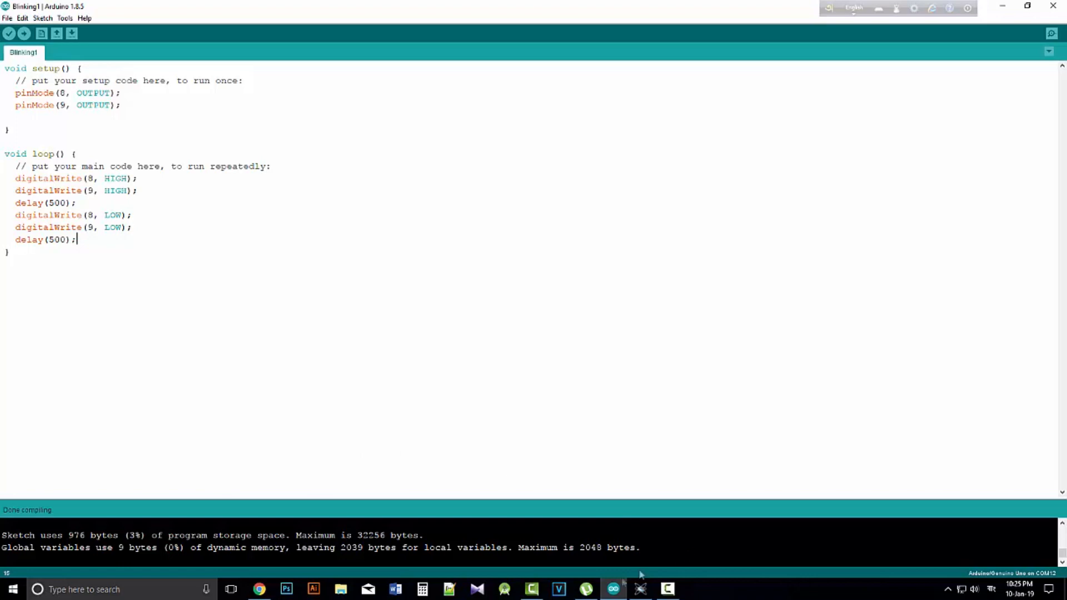
Switch to Proteus, reload the newly exported Blinking1.ino.standard.hex into the Simulino Uno board, and apply the component settings
{"action": "left_click", "coordinate": [642, 588]}
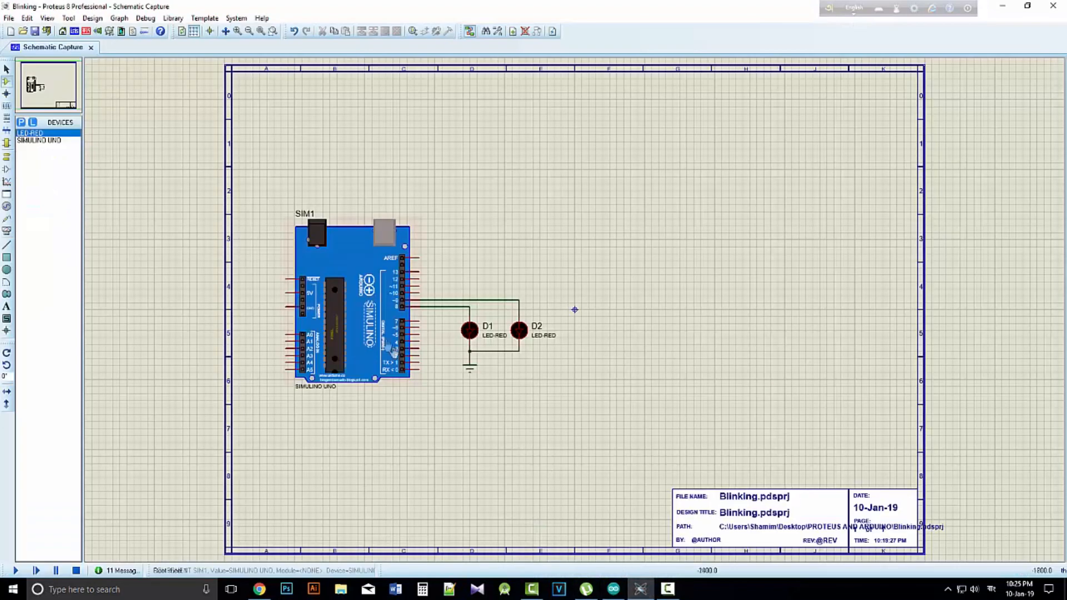
{"action": "double_click", "coordinate": [362, 289]}
{"action": "left_click", "coordinate": [575, 196]}
{"action": "double_click", "coordinate": [446, 212]}
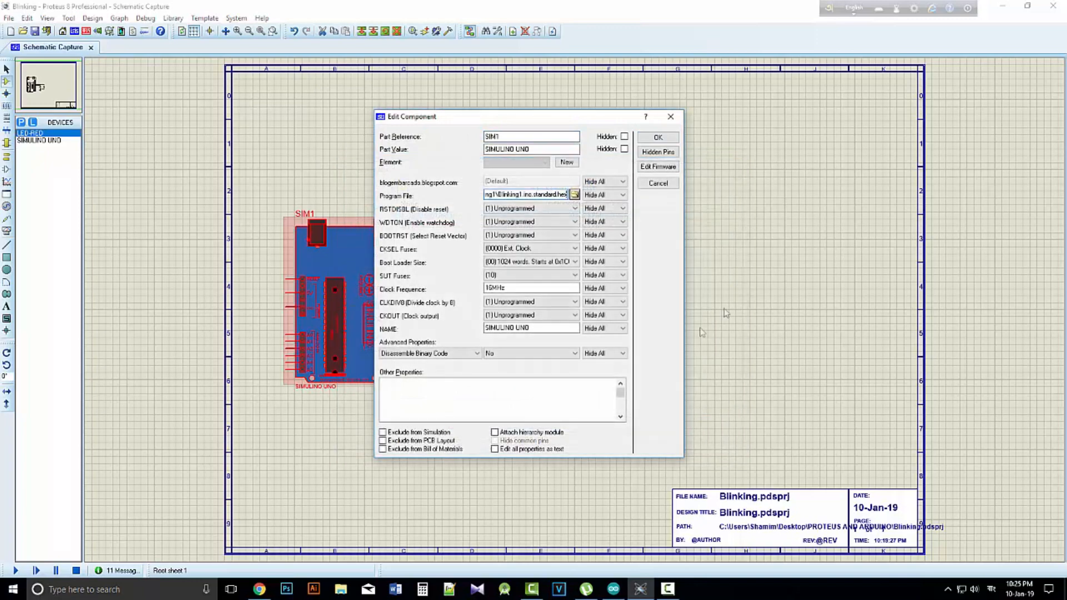
{"action": "left_click", "coordinate": [657, 137]}
Run the simulation to watch D1 and D2 blink together, and check the Arduino sketch while it runs
{"action": "left_click", "coordinate": [15, 571]}
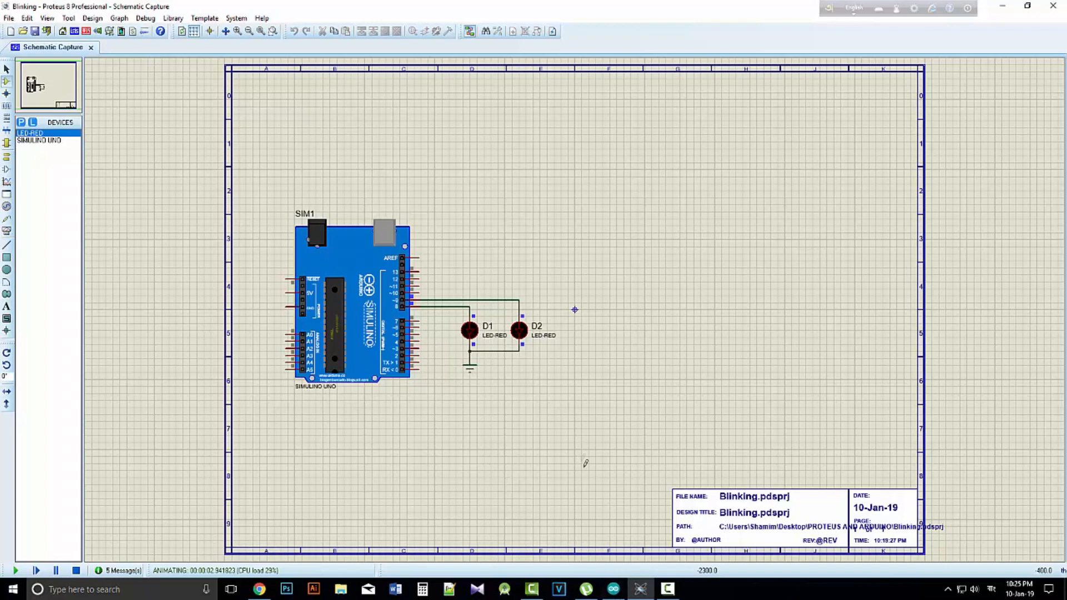
{"action": "left_click", "coordinate": [613, 589]}
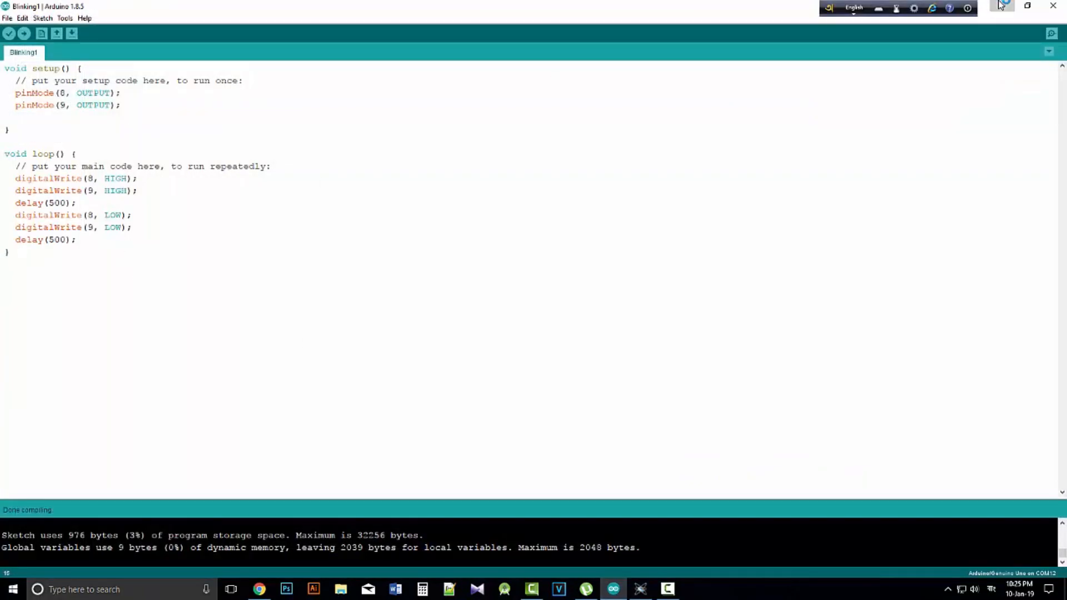
{"action": "key", "text": "alt+Tab"}
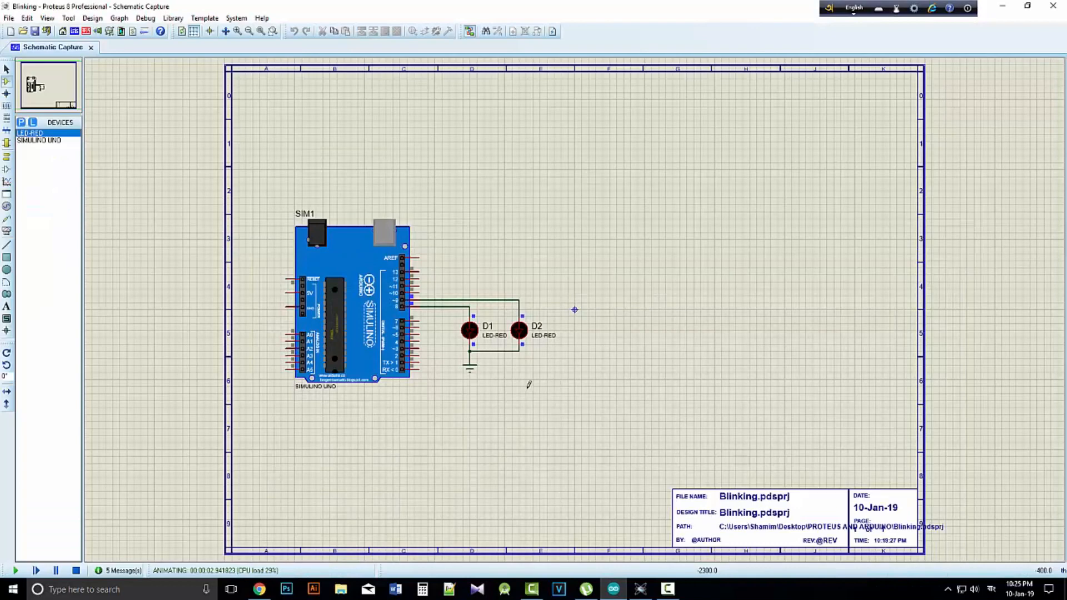